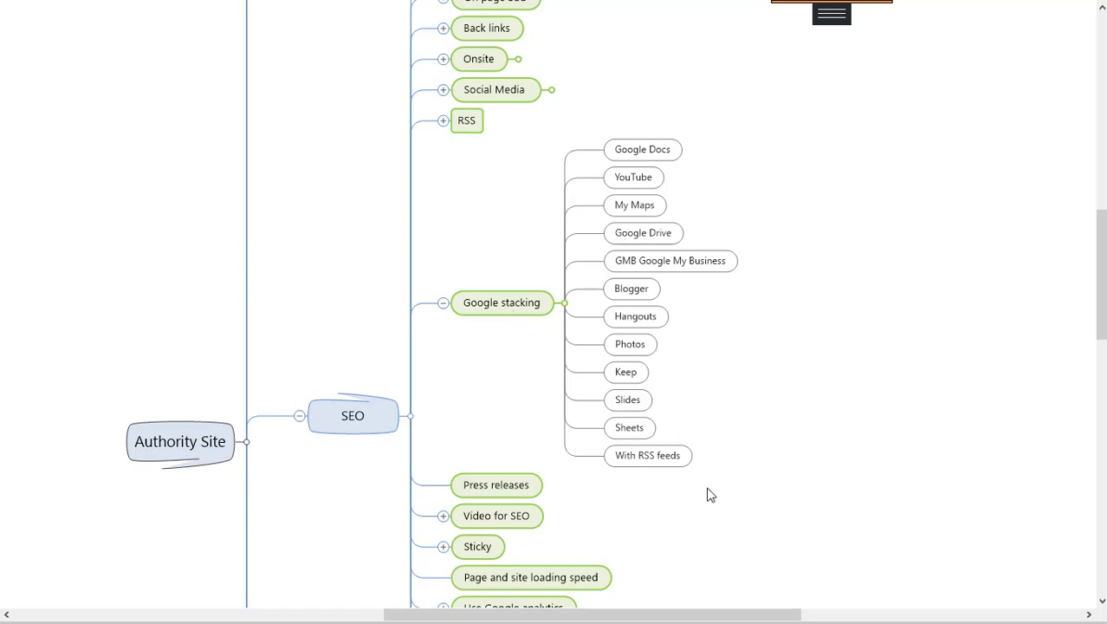
- Select groups of the twelve Google stacking subtopics, narrowing to With RSS feeds, then deselect
drag(707, 489, 616, 132)
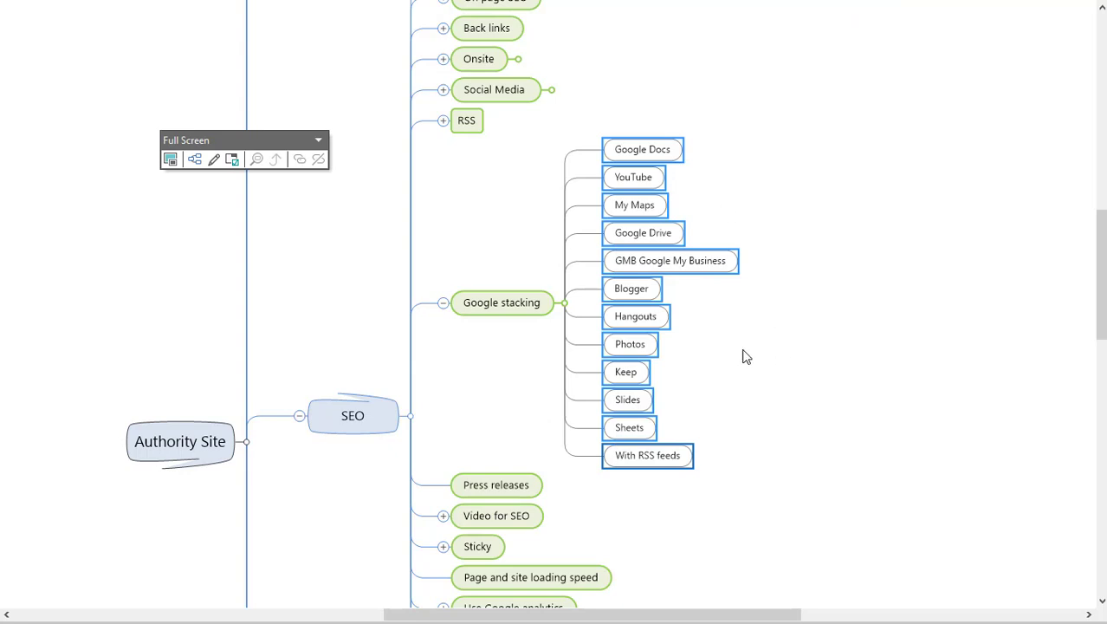
click(826, 427)
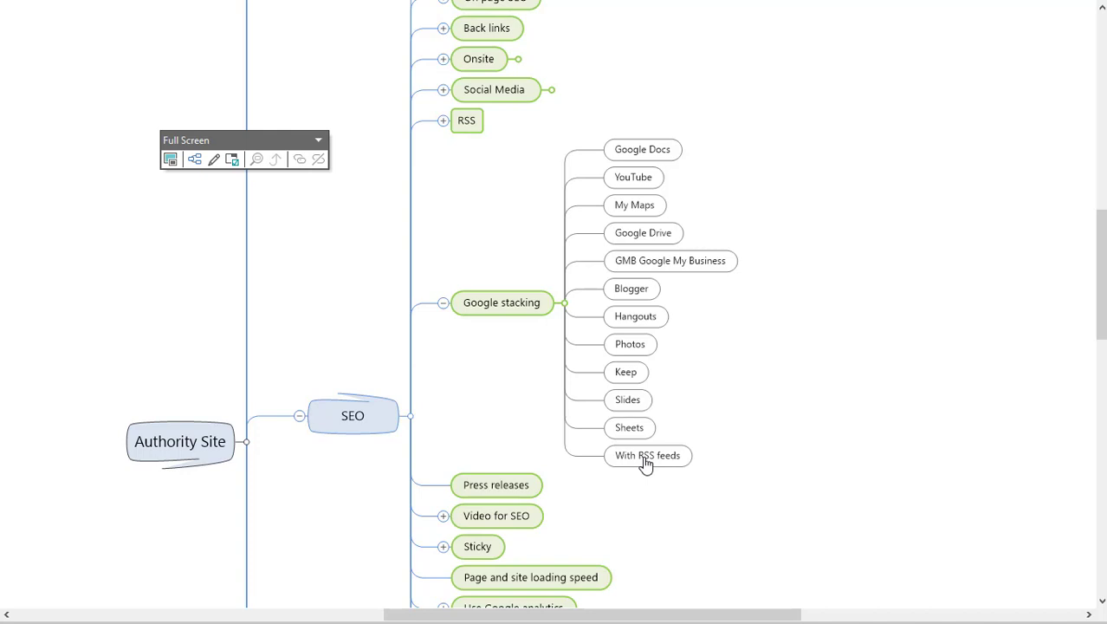
drag(689, 499, 674, 226)
click(767, 283)
click(726, 407)
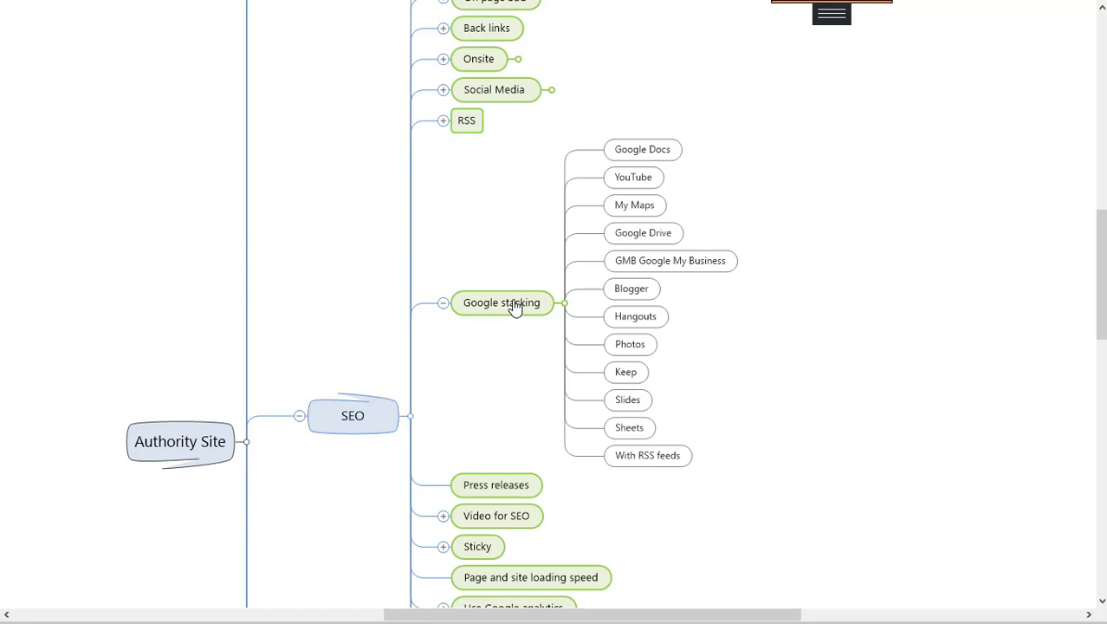
- Scroll the full-screen mind map to review the Google stacking branch, then switch to Chrome
click(328, 5)
scroll(743, 436, up, 2)
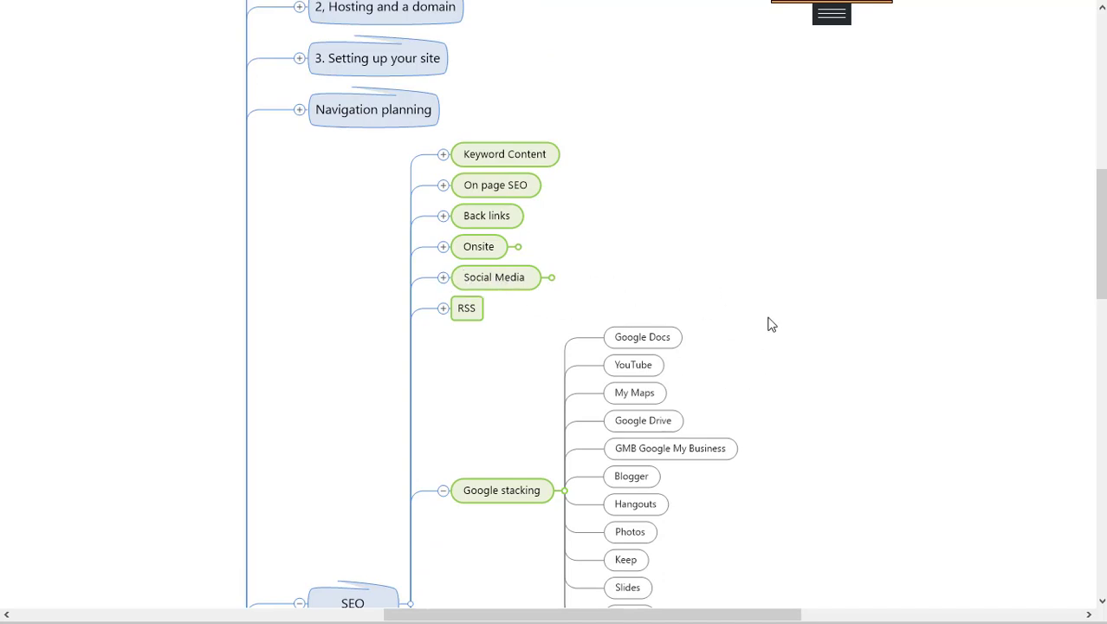
scroll(871, 389, down, 2)
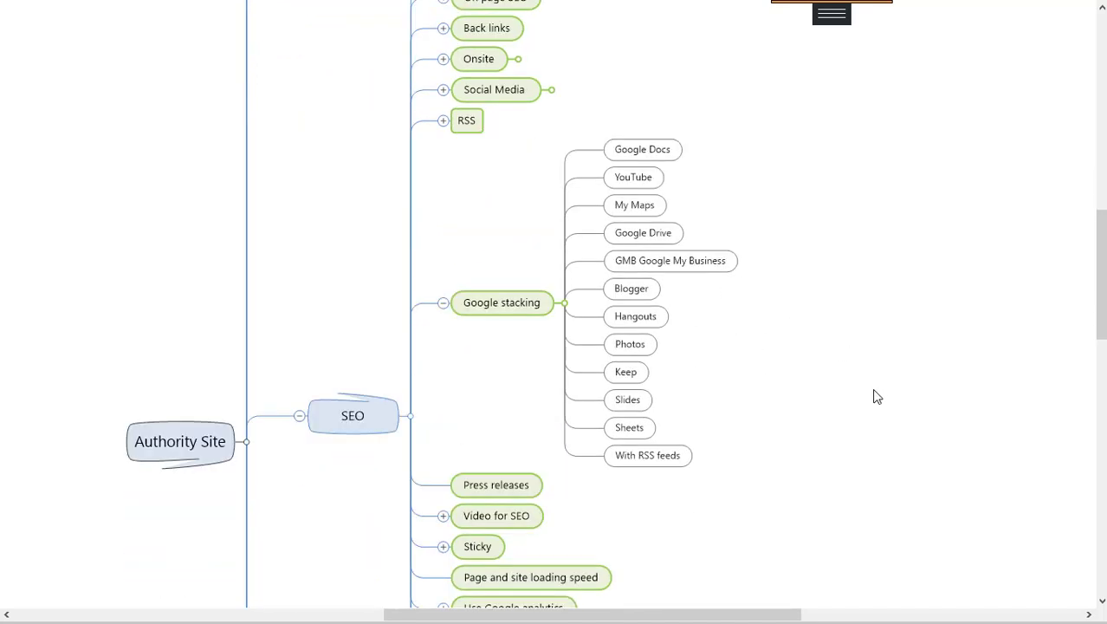
scroll(872, 390, up, 2)
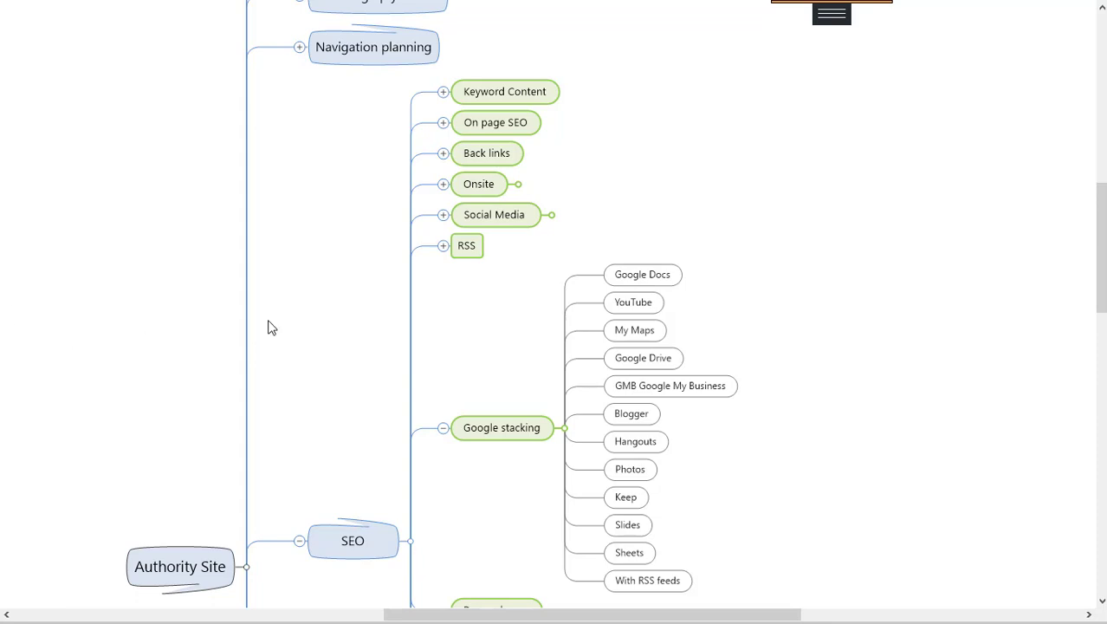
scroll(818, 398, down, 1)
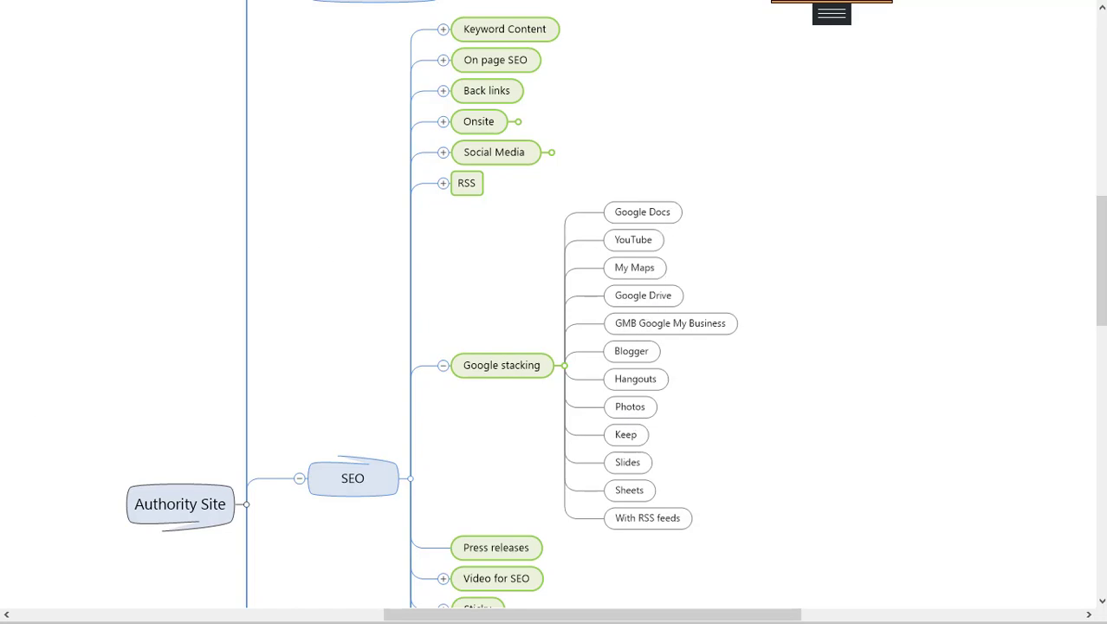
key(alt+Tab)
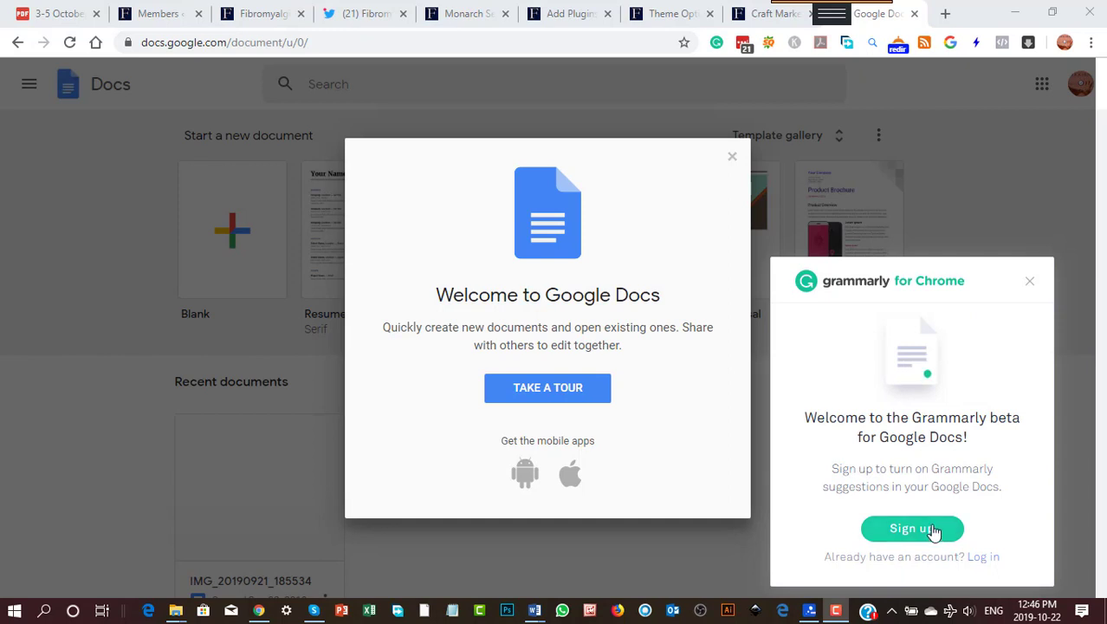
- Close the Grammarly for Chrome promotion and the Welcome to Google Docs dialog
click(1029, 281)
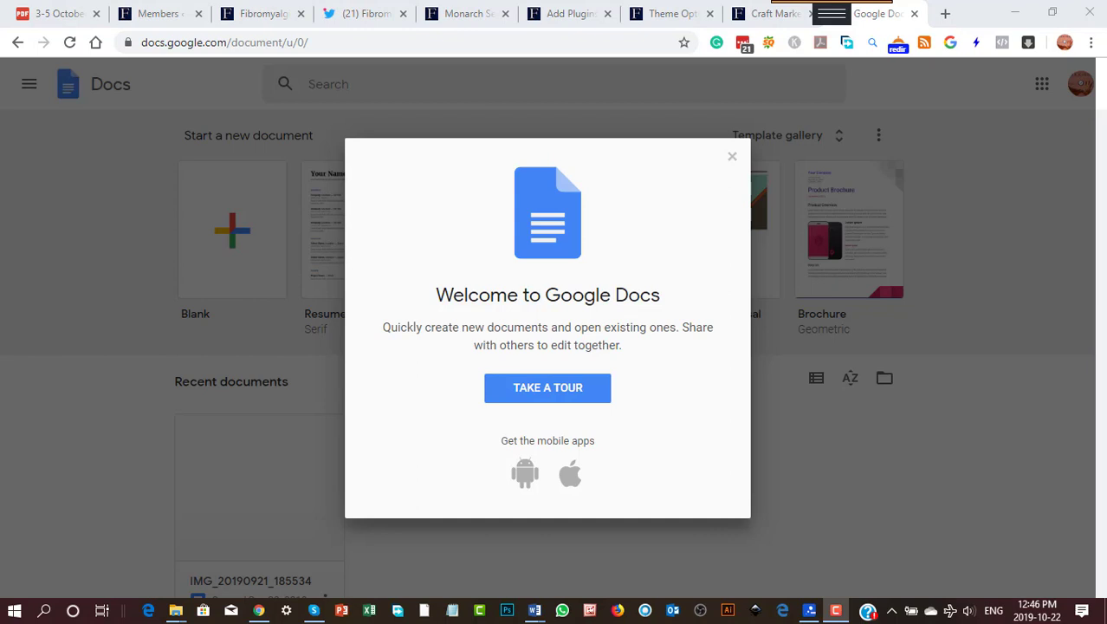
click(732, 159)
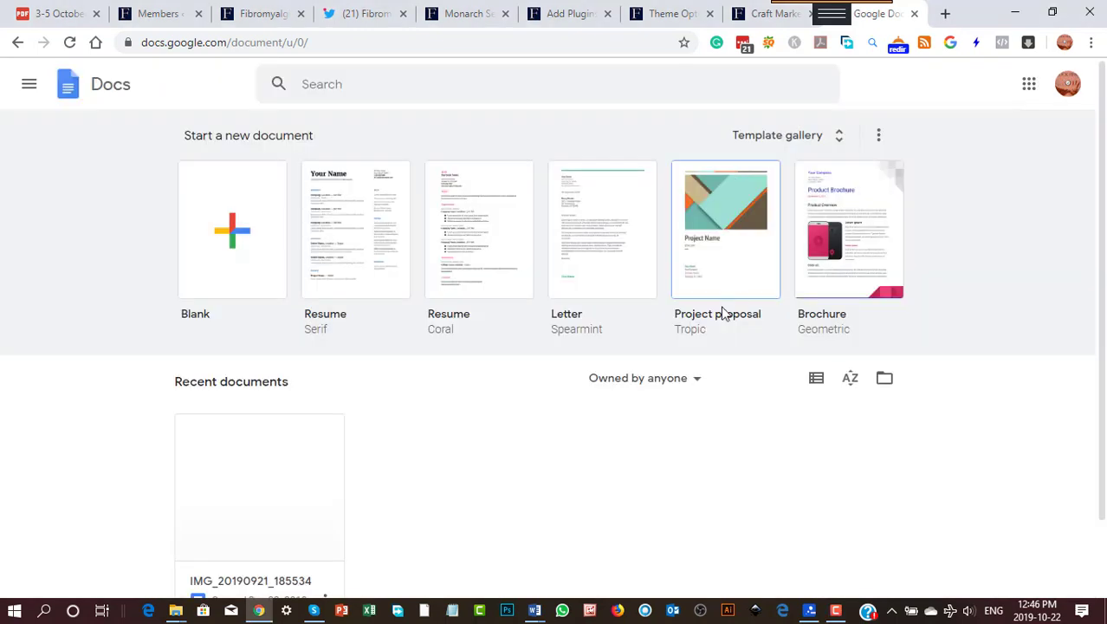
- Create a Blank Google Docs document, browse the View and Format menus, and start sharing
click(243, 256)
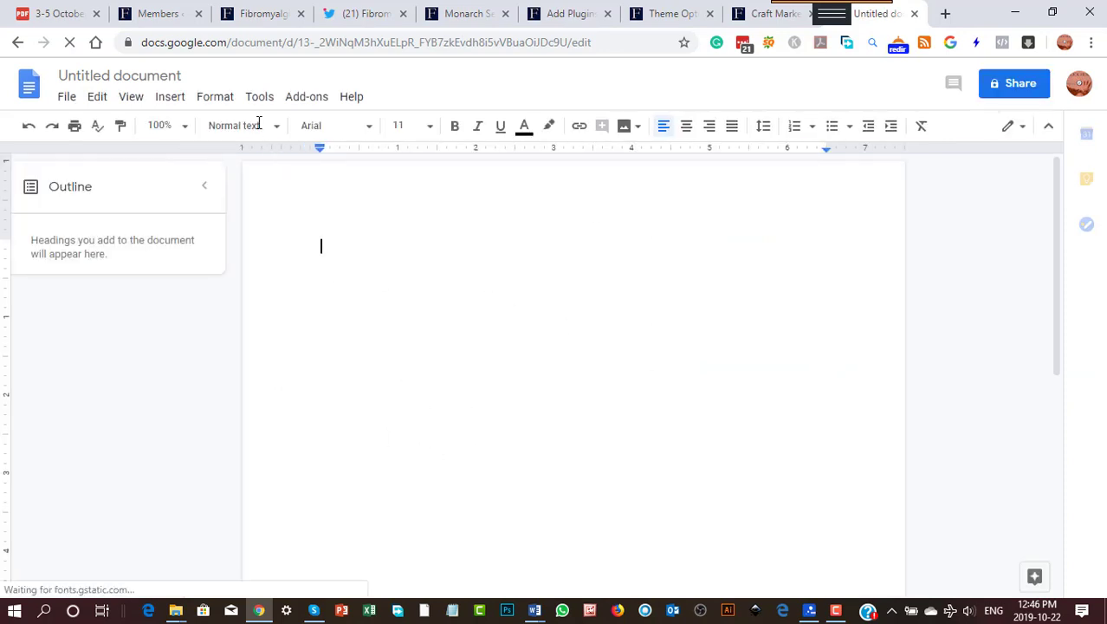
click(130, 99)
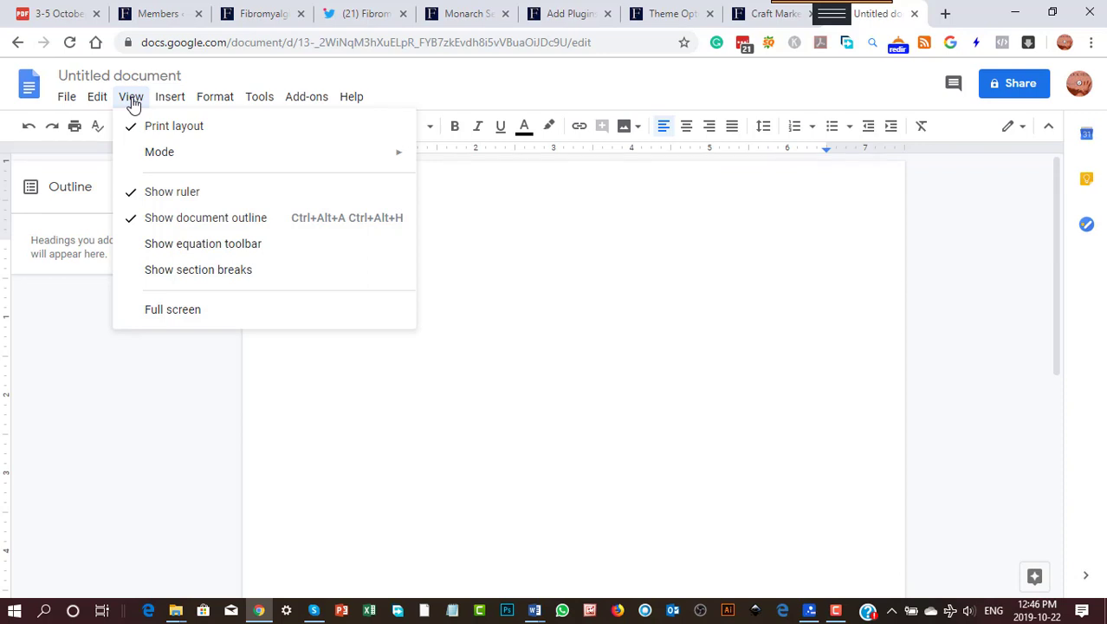
mouse_move(225, 104)
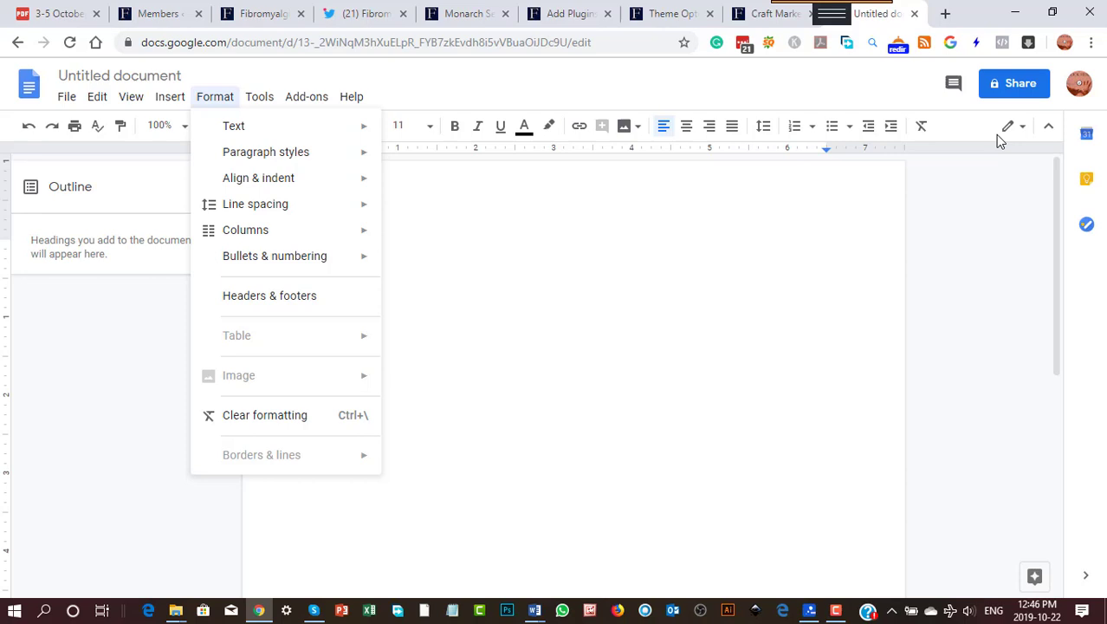
click(1019, 87)
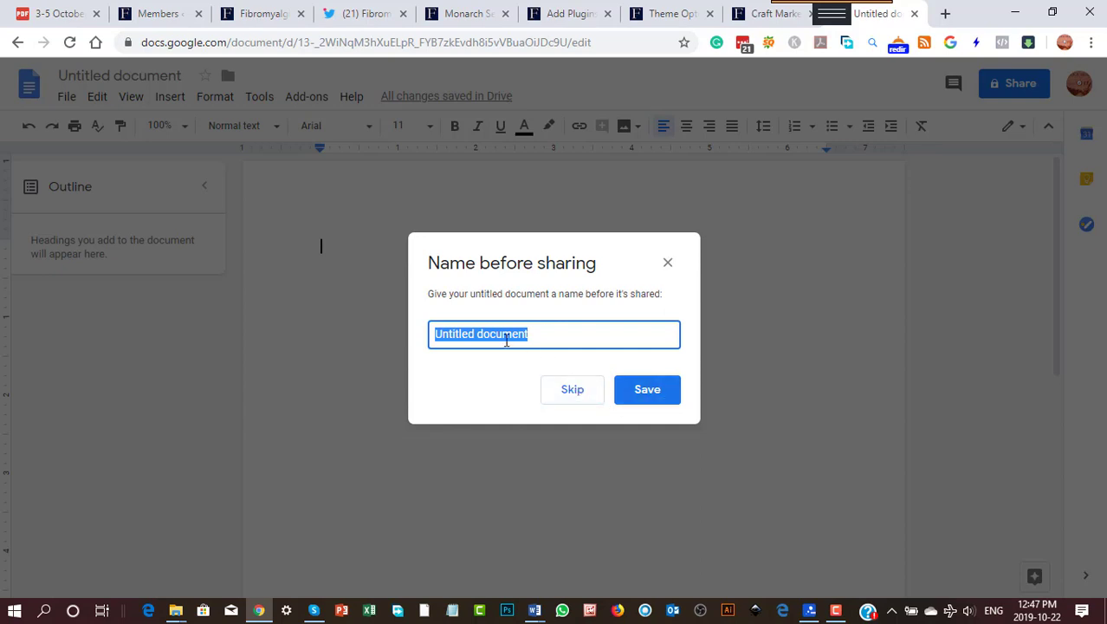
- Name the document 'Test Doc' and set invited people to view only
text(Test Doc)
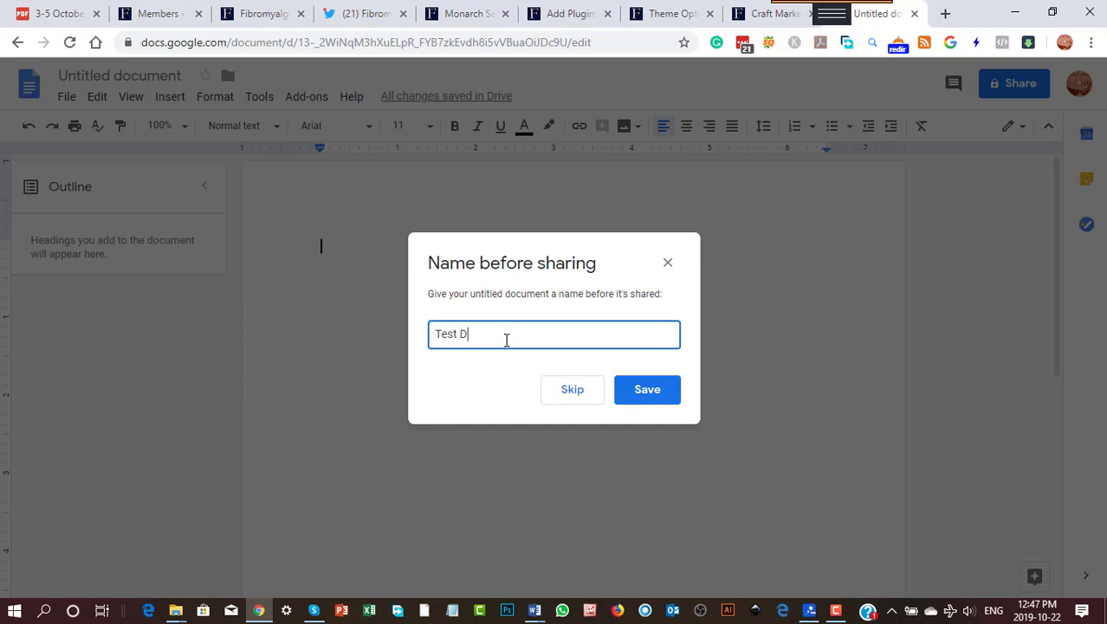
click(649, 392)
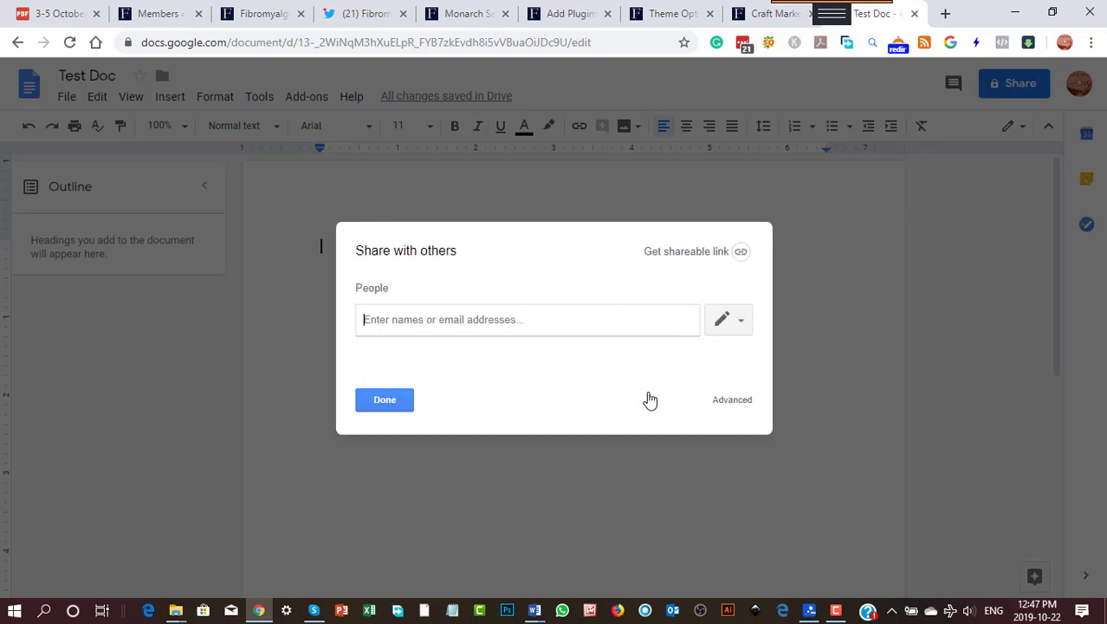
click(742, 327)
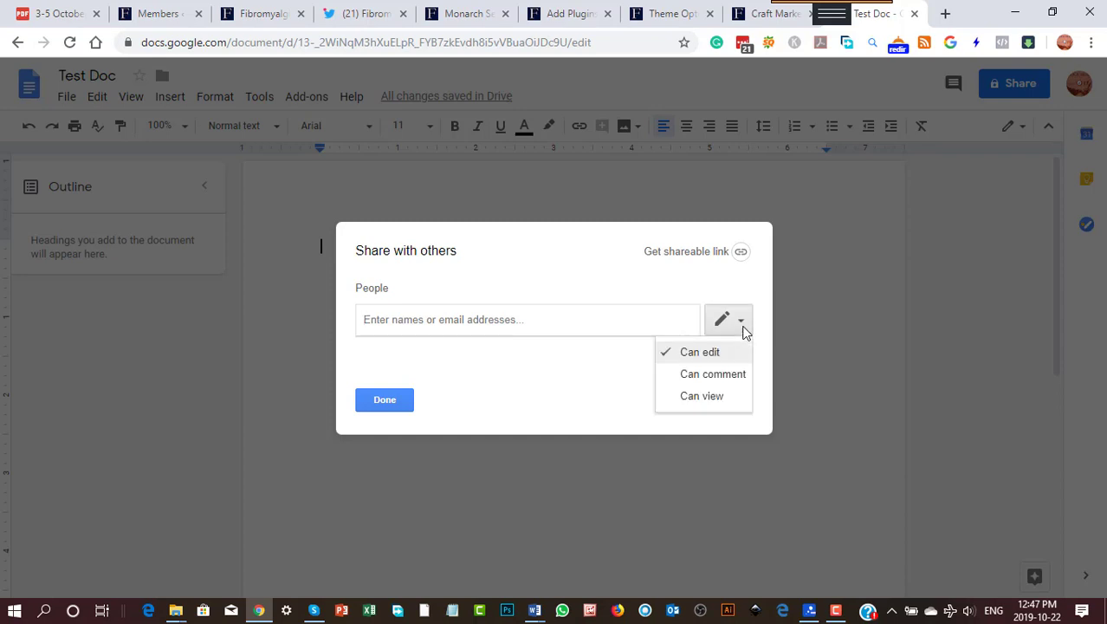
click(700, 399)
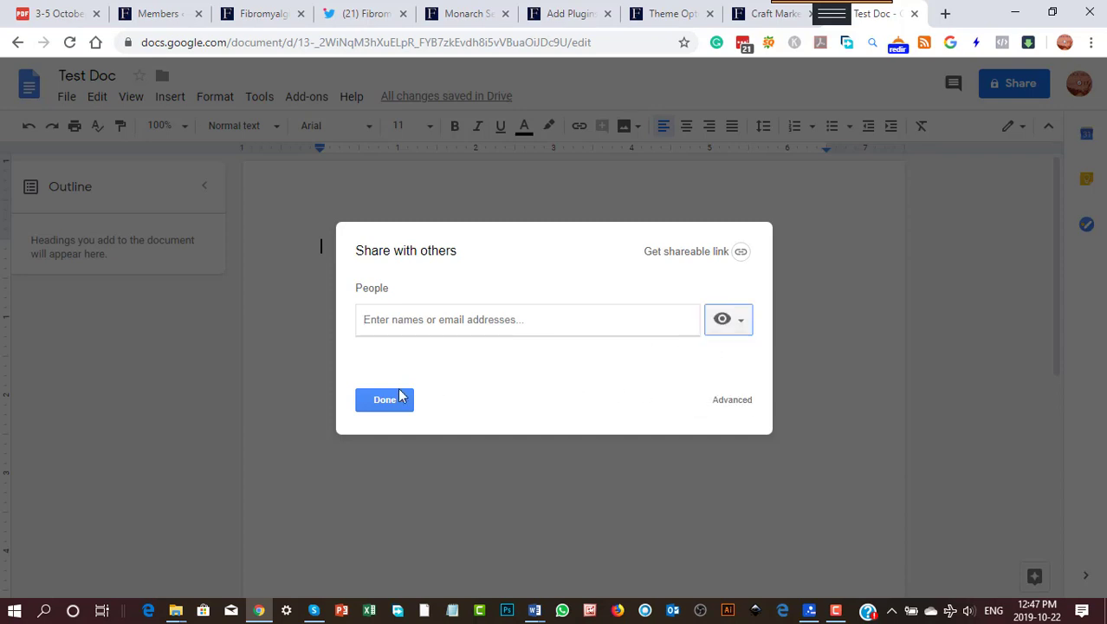
- Make Test Doc 'On - Public on the web' in advanced sharing settings and save
click(732, 399)
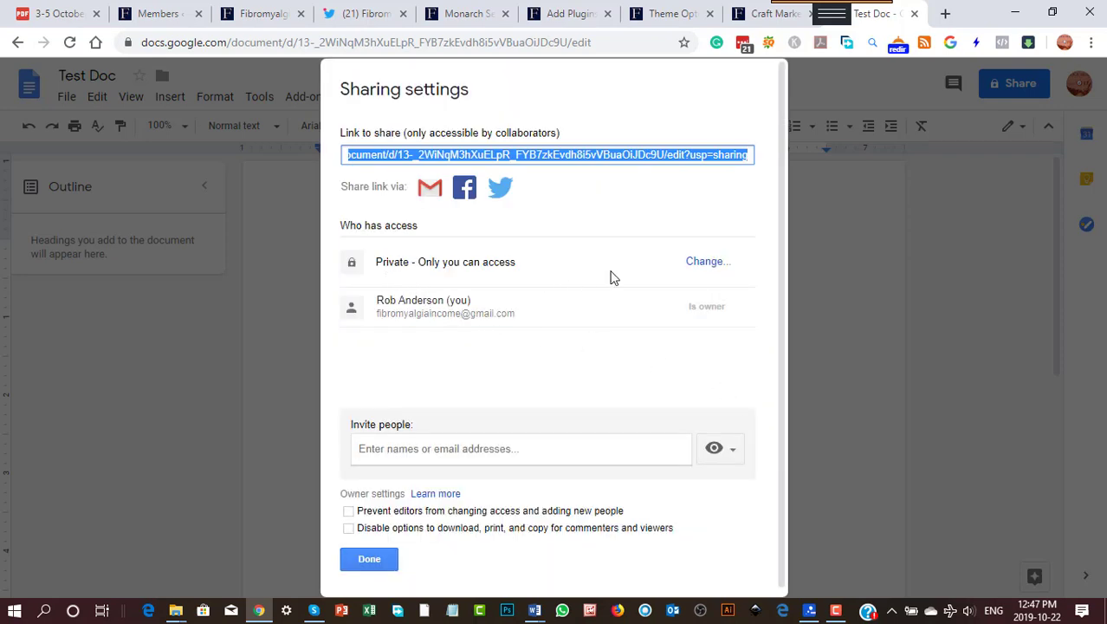
click(701, 264)
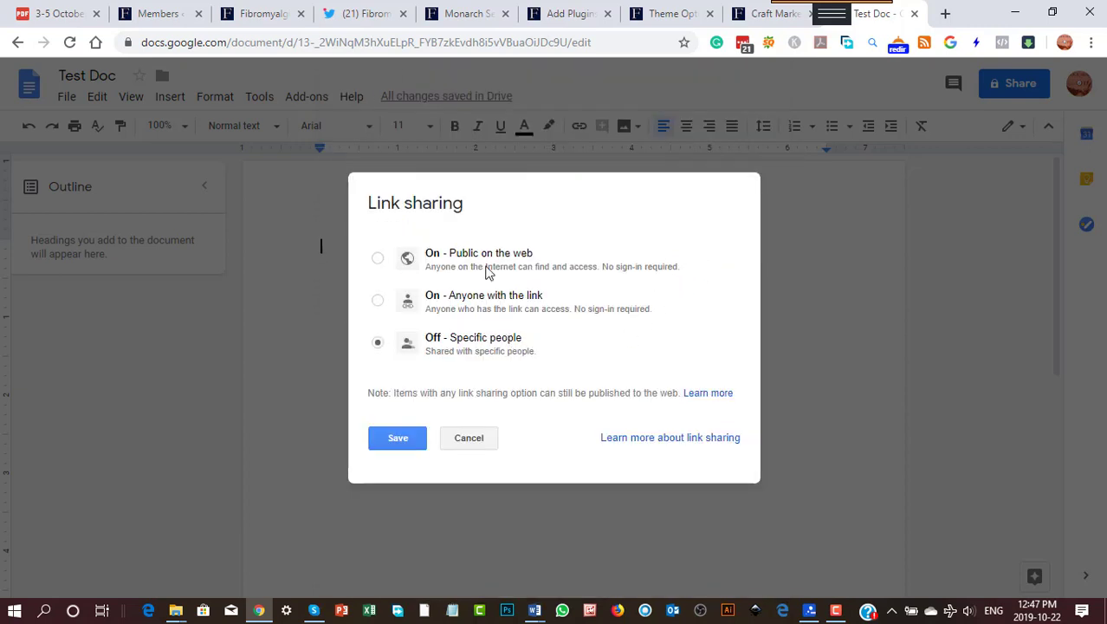
click(378, 259)
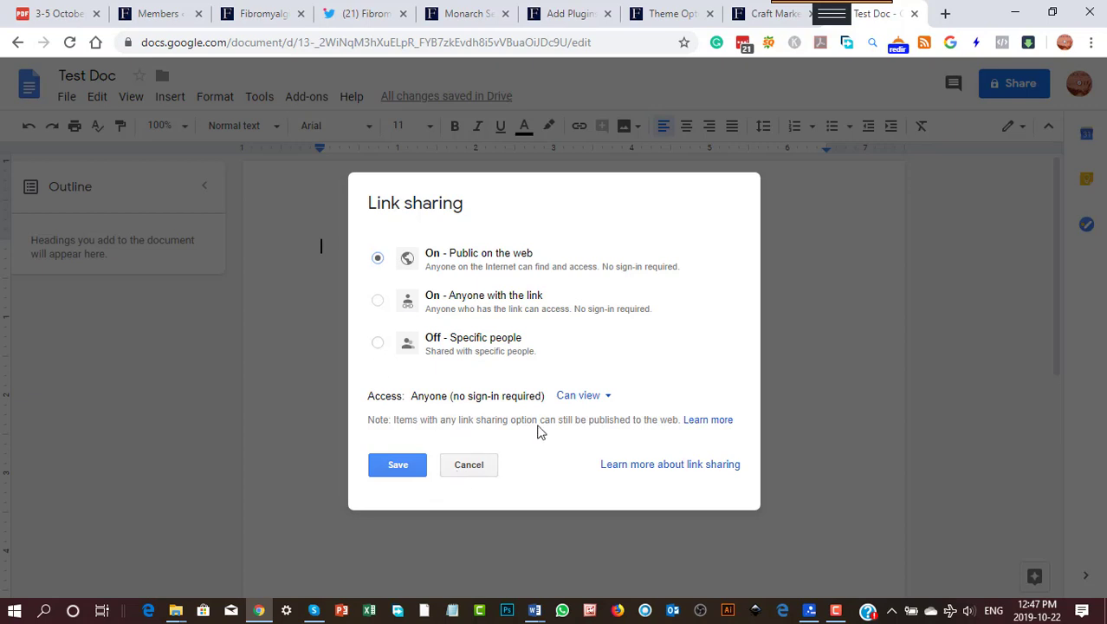
click(411, 468)
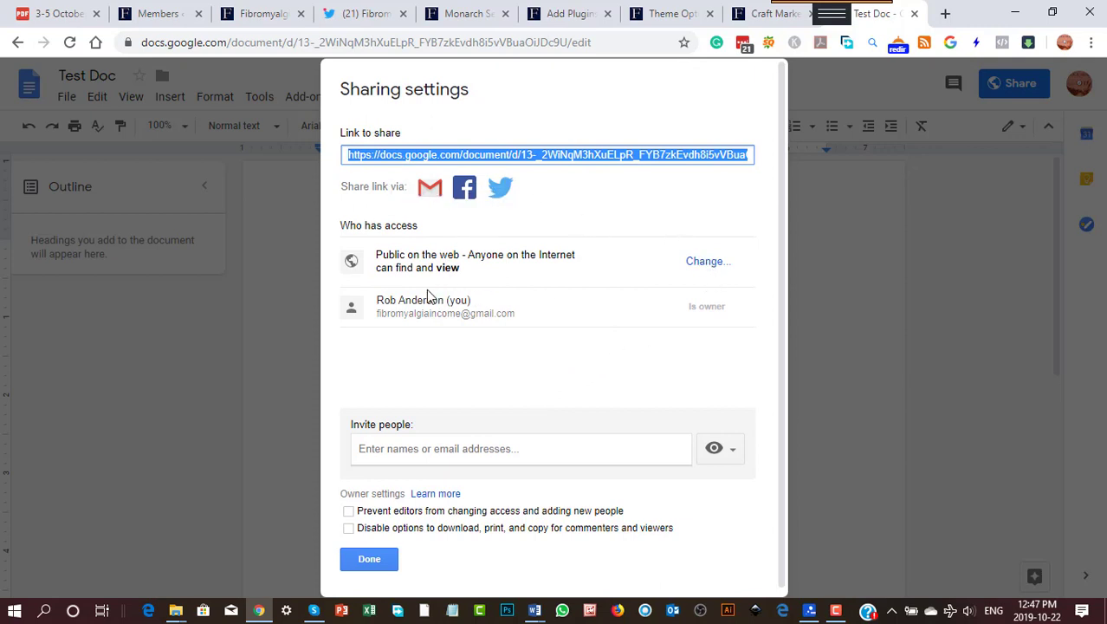
click(369, 558)
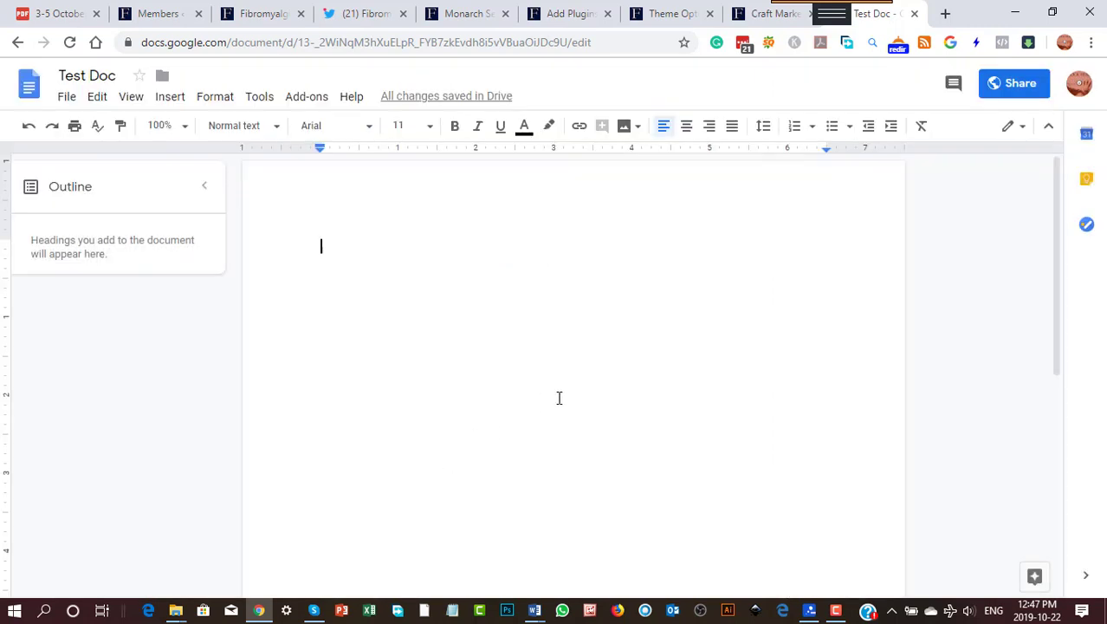
- Copy Test Doc's shareable link and close the share window
click(1013, 86)
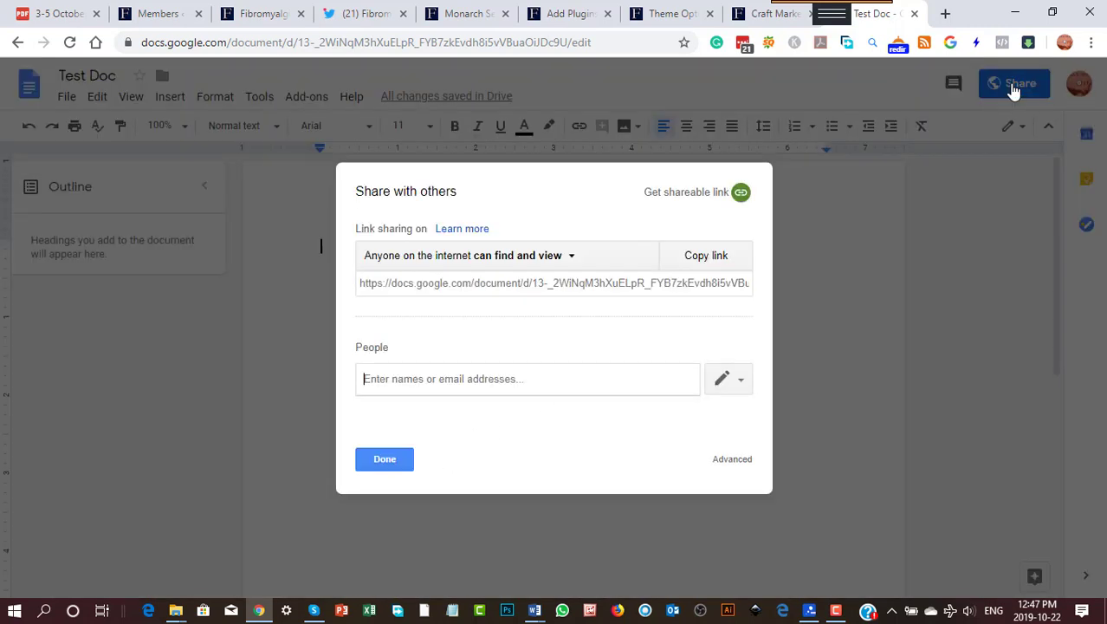
click(741, 194)
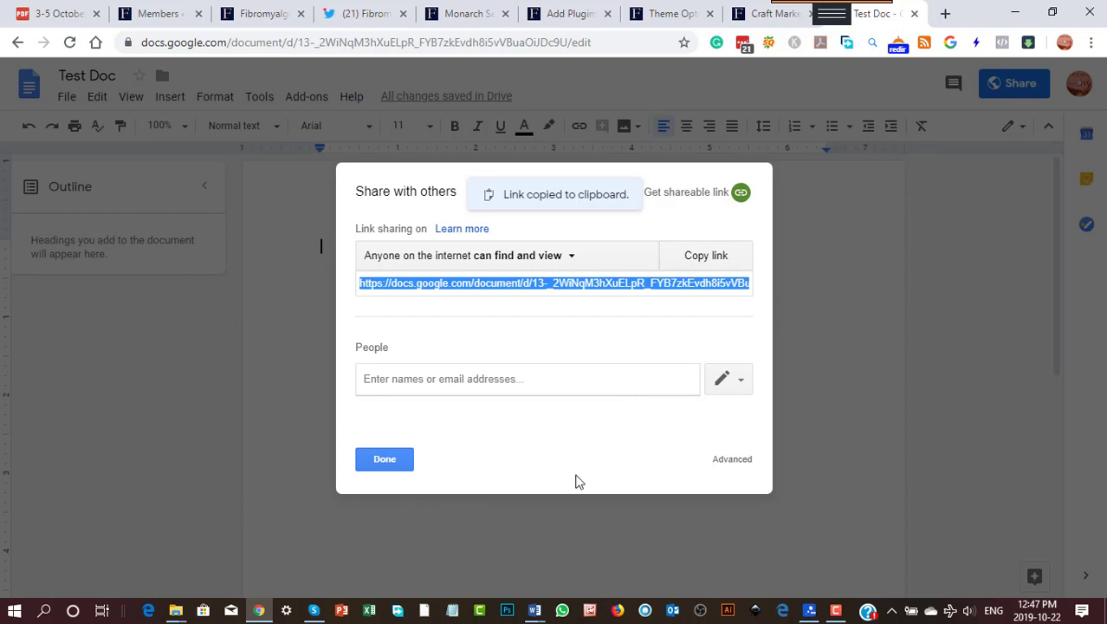
click(387, 466)
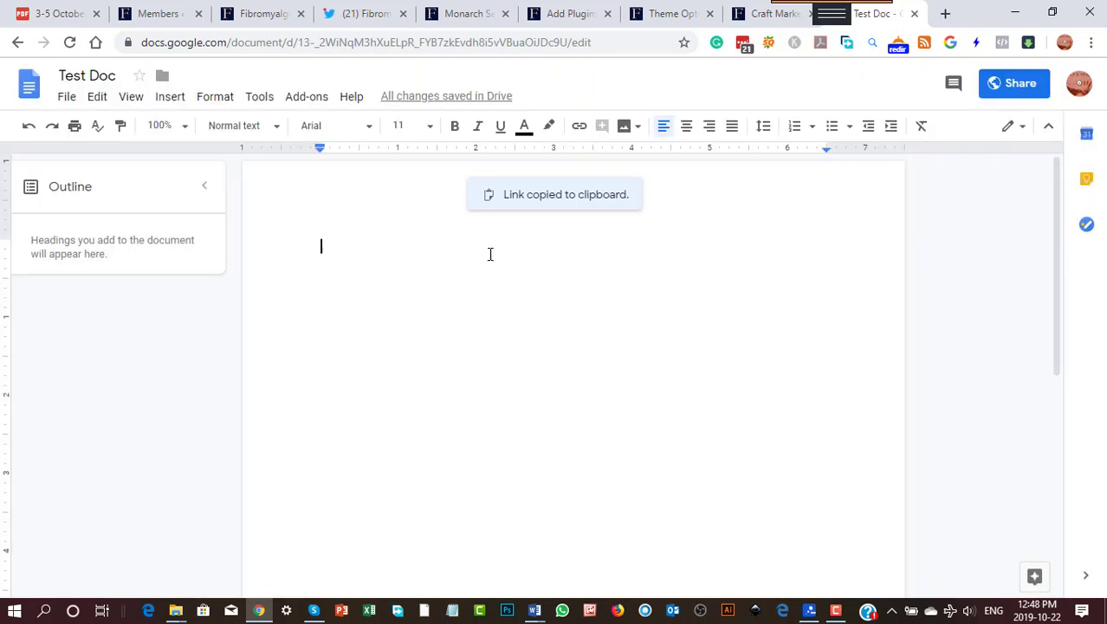
double_click(322, 247)
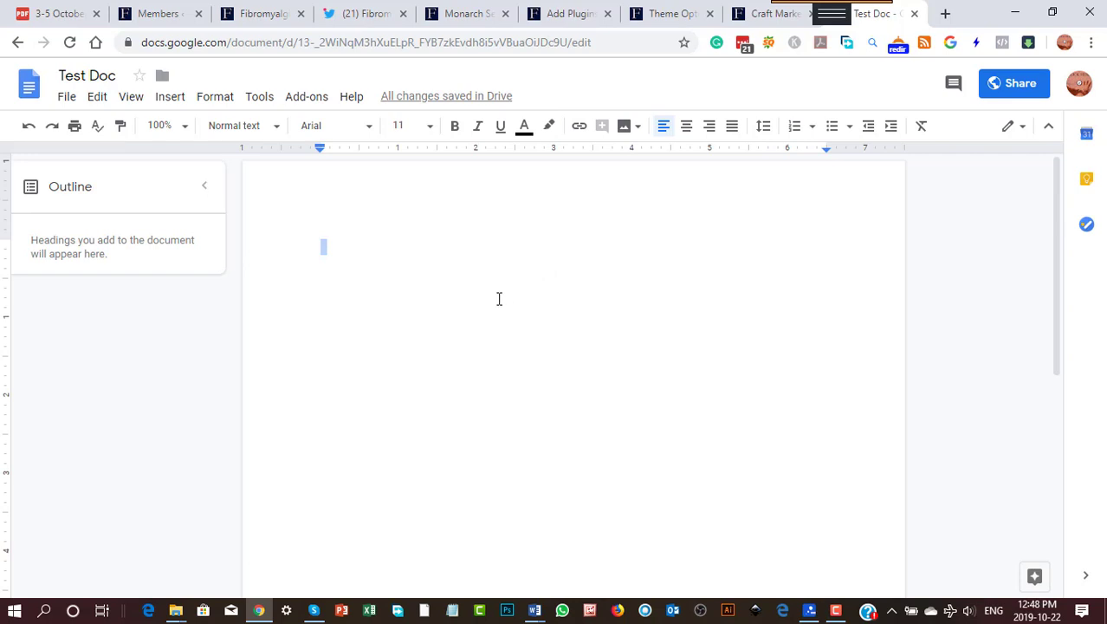
- Type 'Anxiety' and give it the Title style, removing the empty line below
text(Anxie)
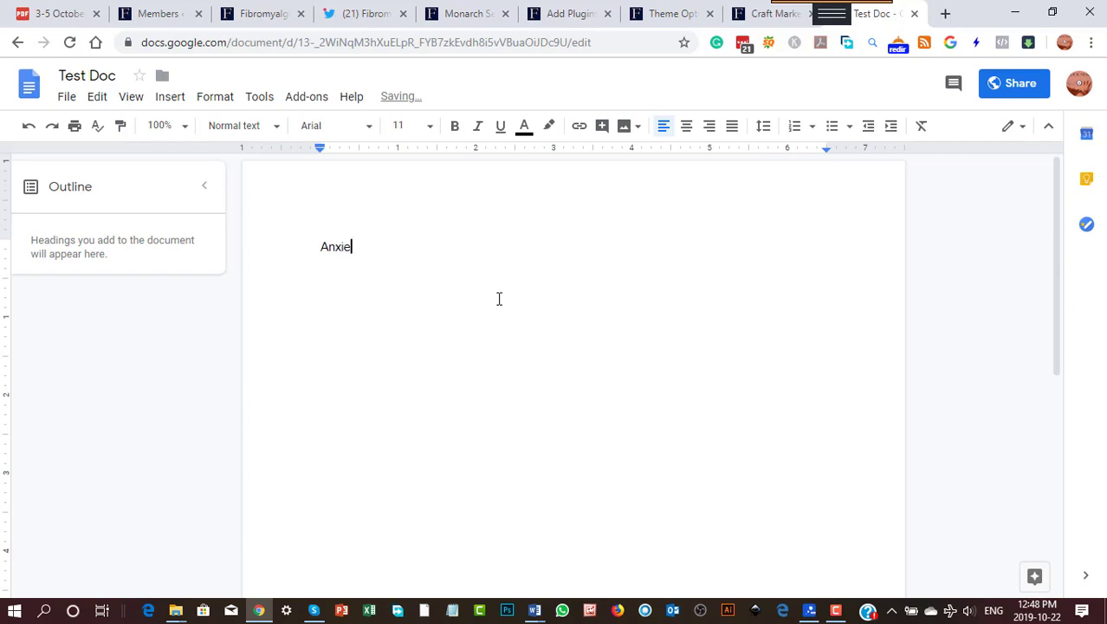
text(ty)
key(Return)
drag(385, 258, 302, 217)
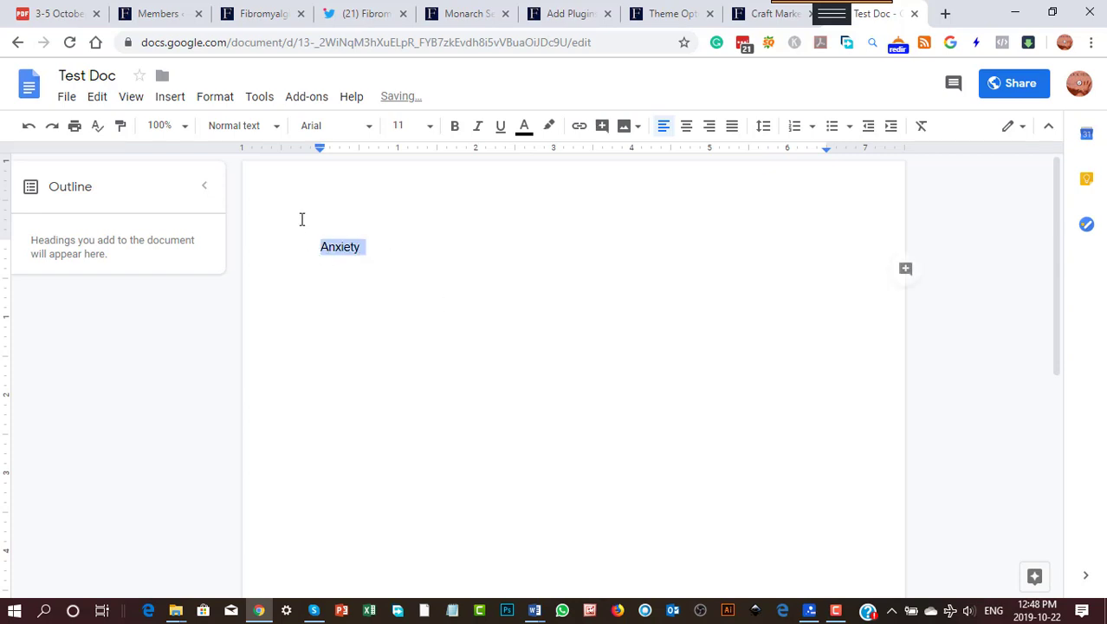
click(273, 128)
click(271, 206)
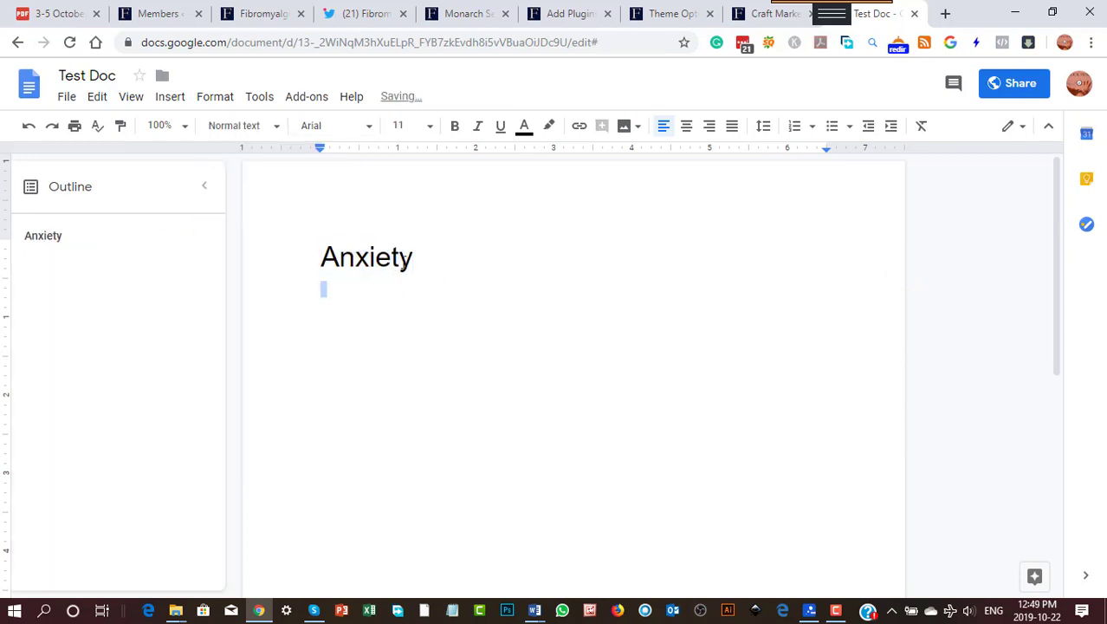
key(BackSpace)
- Start adding a link to the Anxiety title, then cancel without linking
drag(415, 256, 320, 257)
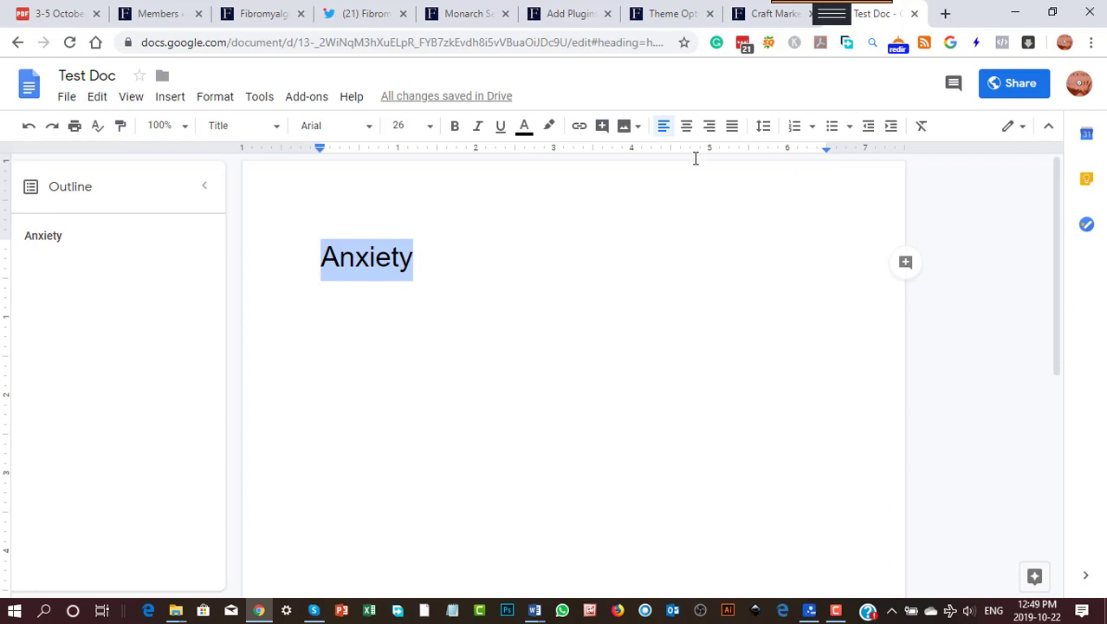
click(578, 127)
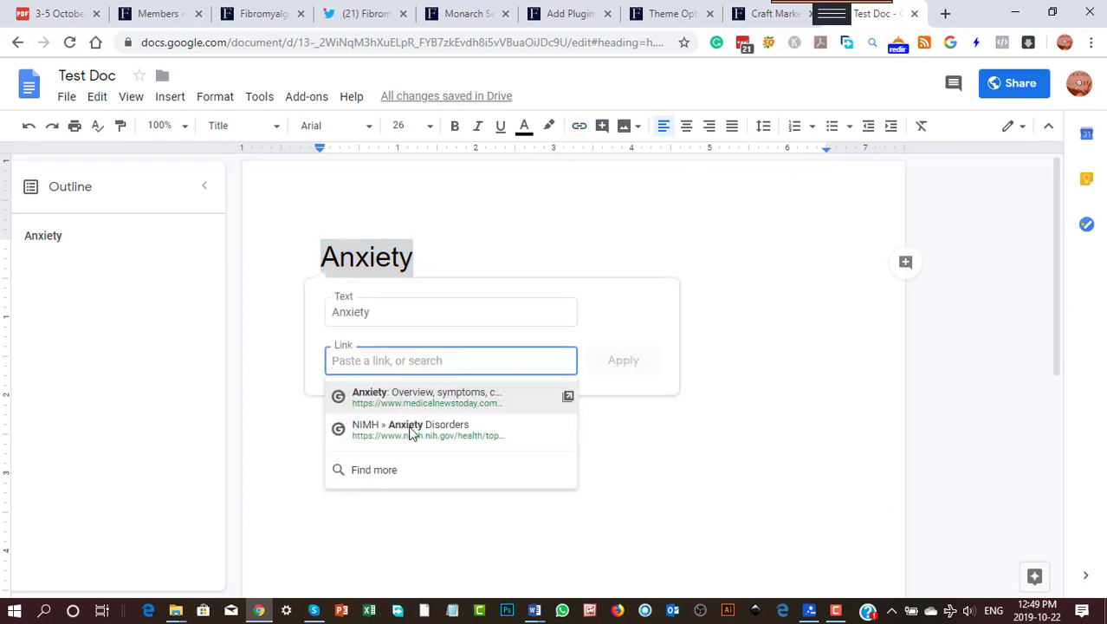
click(741, 456)
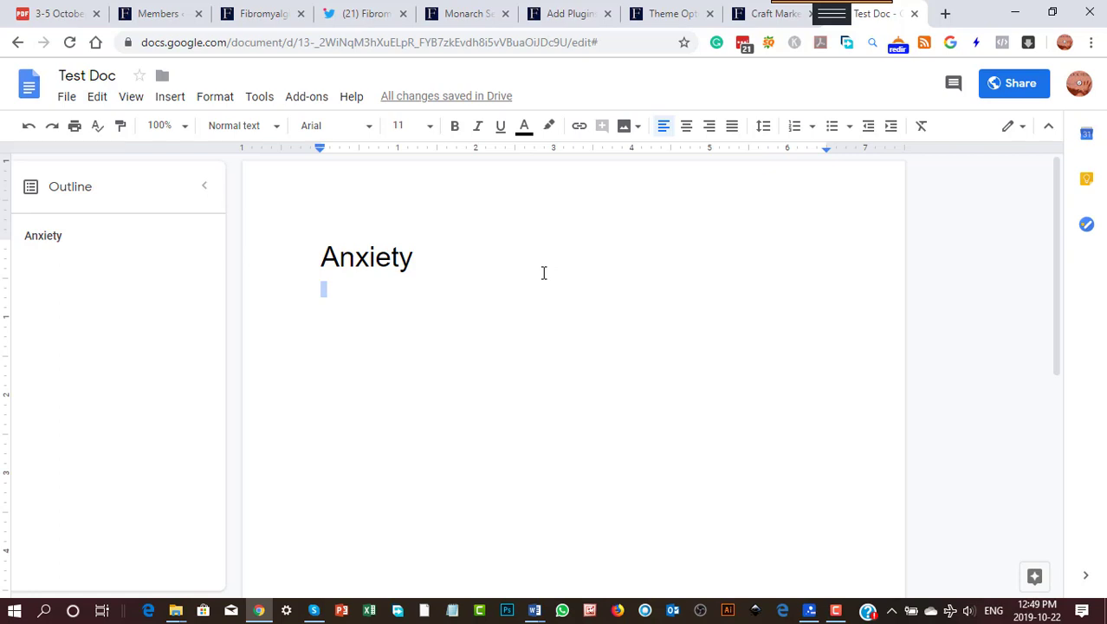
click(320, 257)
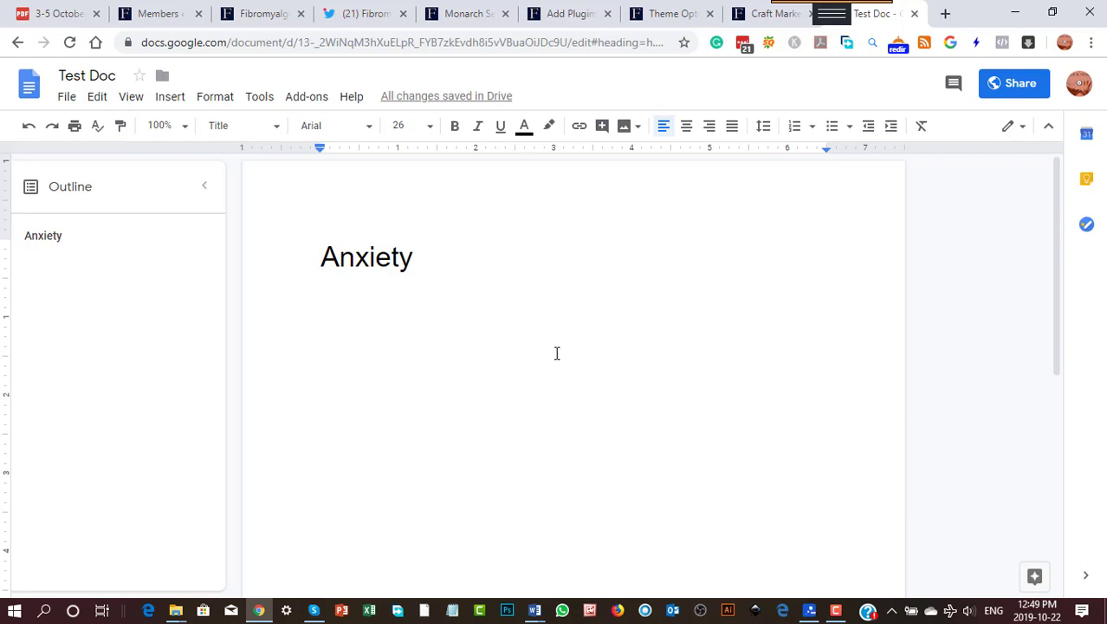
- Reopen the YouTube 'google stacking seo' results and scroll through the stacking tutorials
key(ctrl+shift+t)
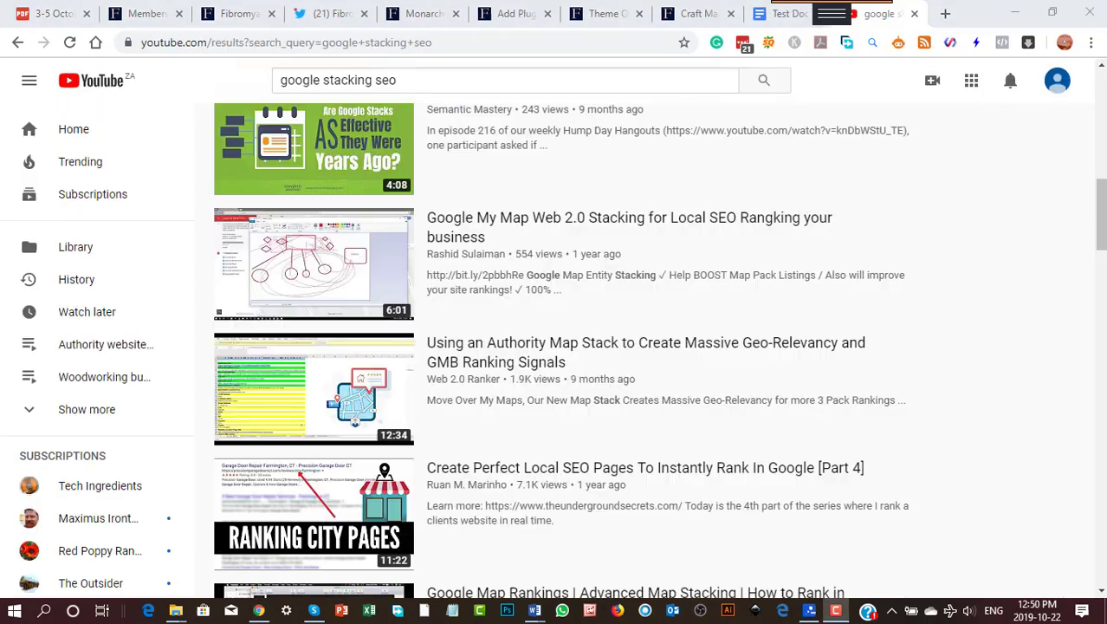
scroll(596, 391, up, 6)
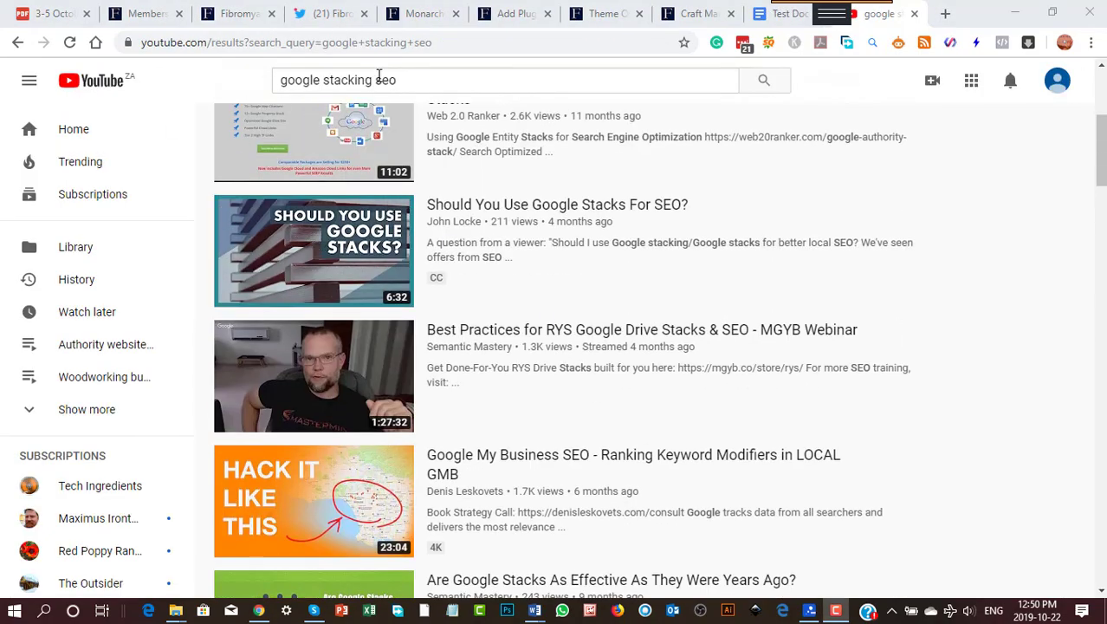
scroll(608, 214, up, 4)
scroll(578, 303, down, 2)
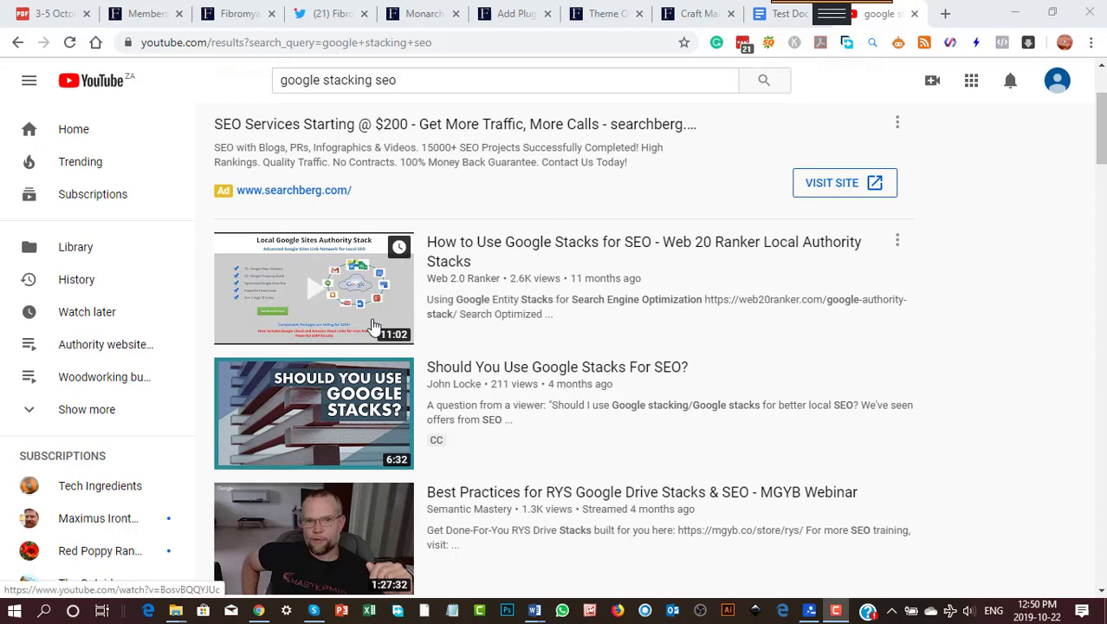
scroll(701, 381, down, 1)
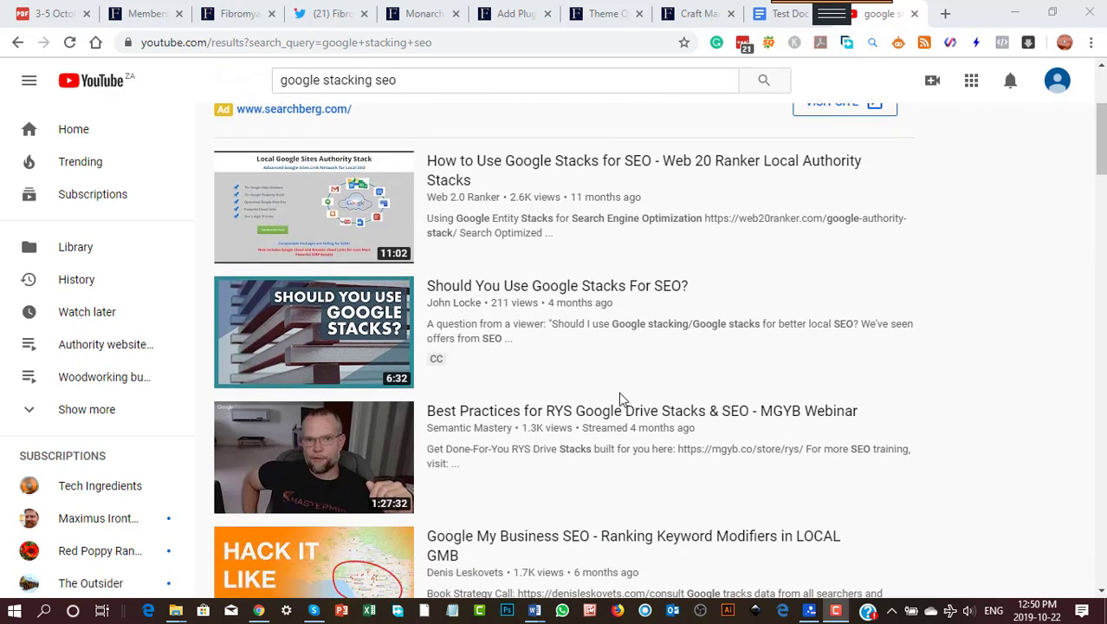
scroll(658, 376, down, 2)
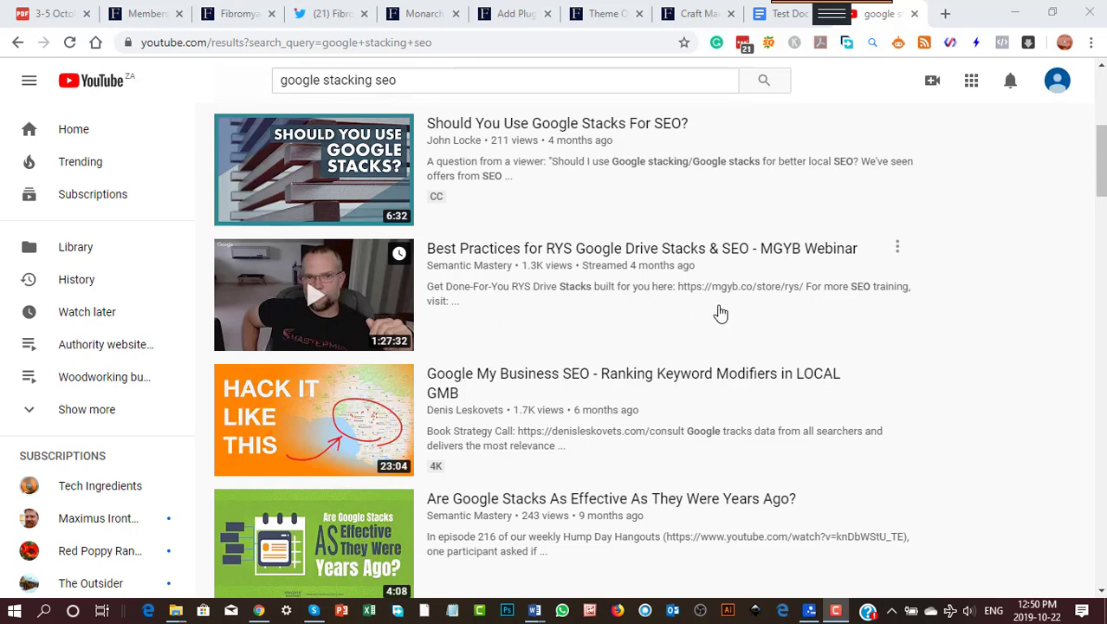
scroll(783, 317, down, 2)
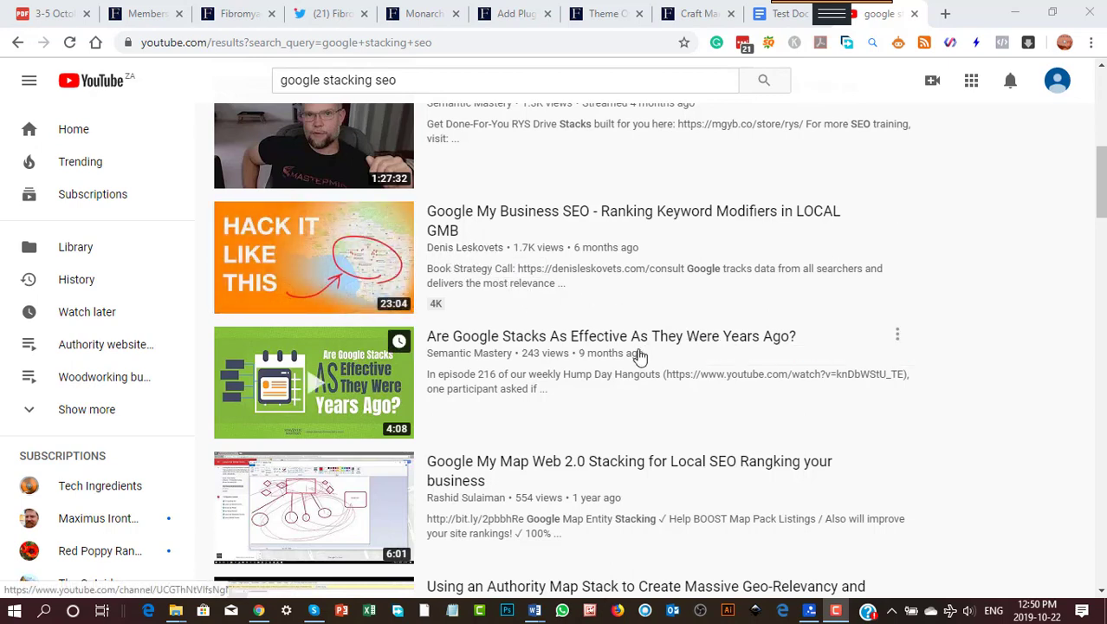
scroll(716, 376, down, 3)
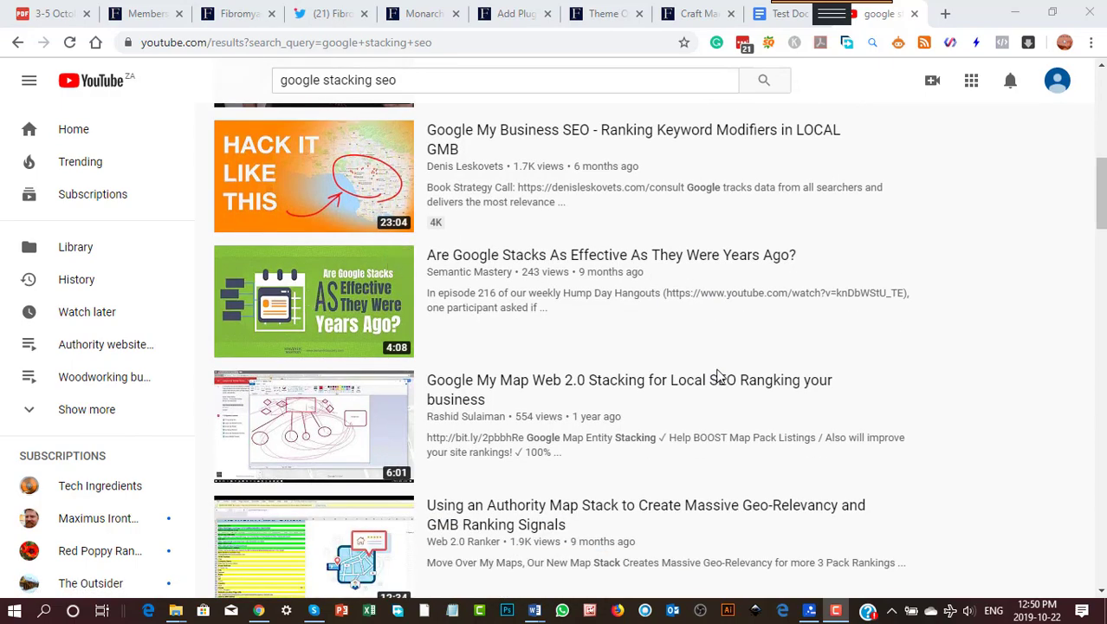
scroll(717, 390, down, 2)
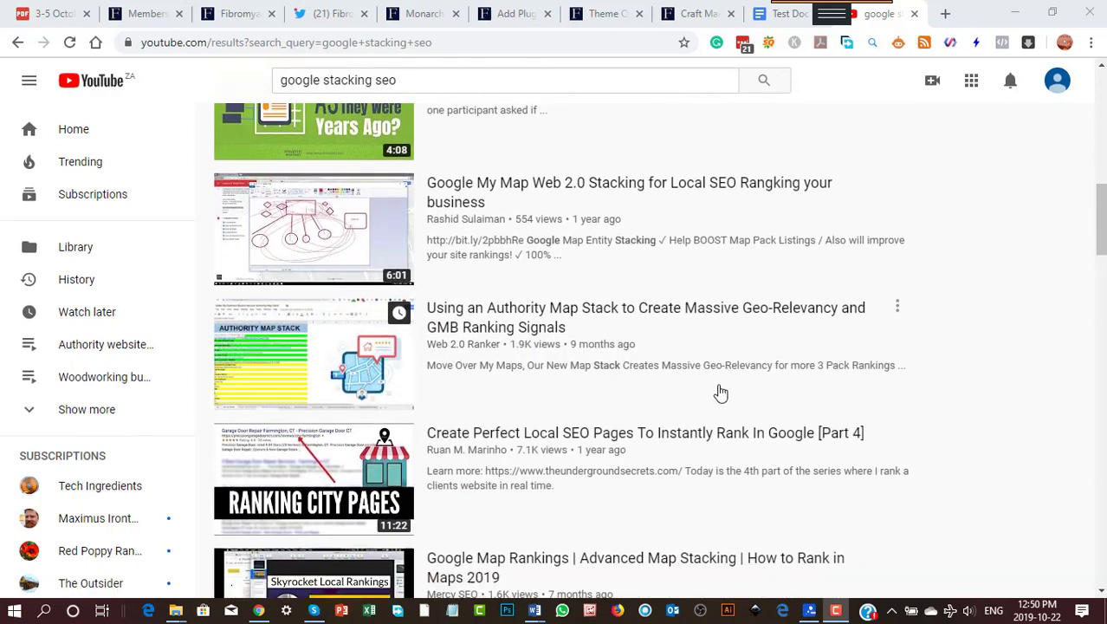
scroll(717, 390, down, 4)
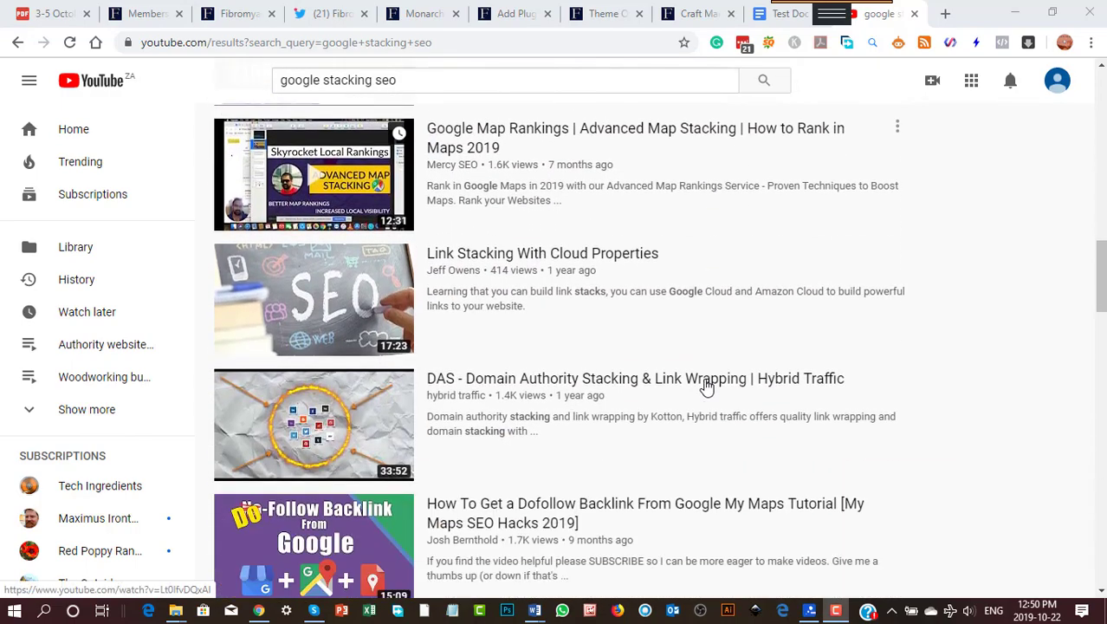
scroll(709, 385, down, 4)
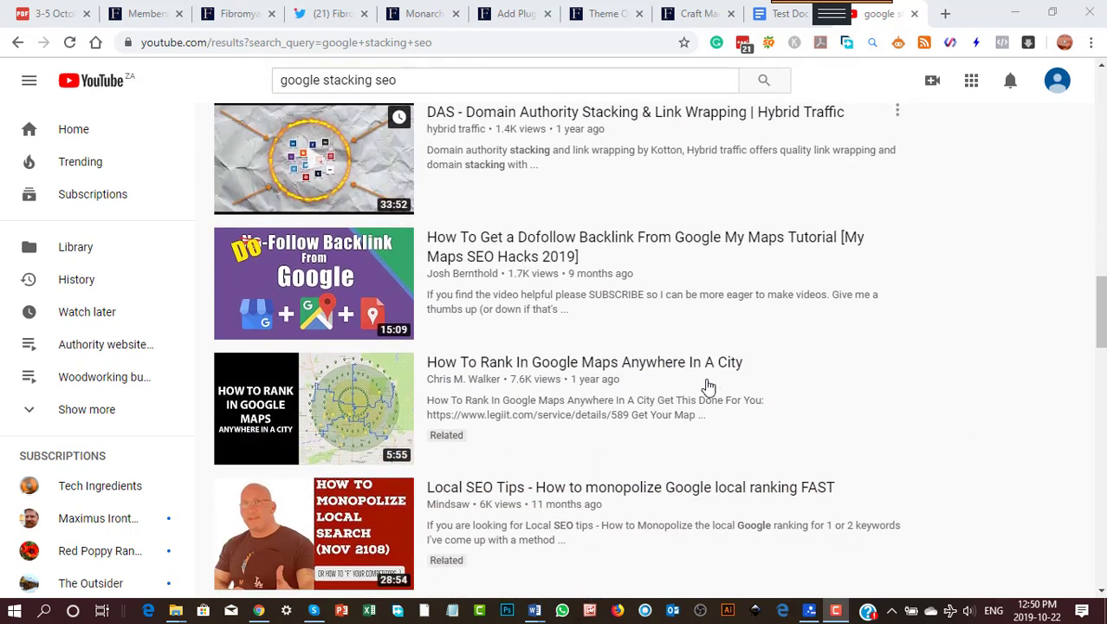
scroll(708, 386, down, 1)
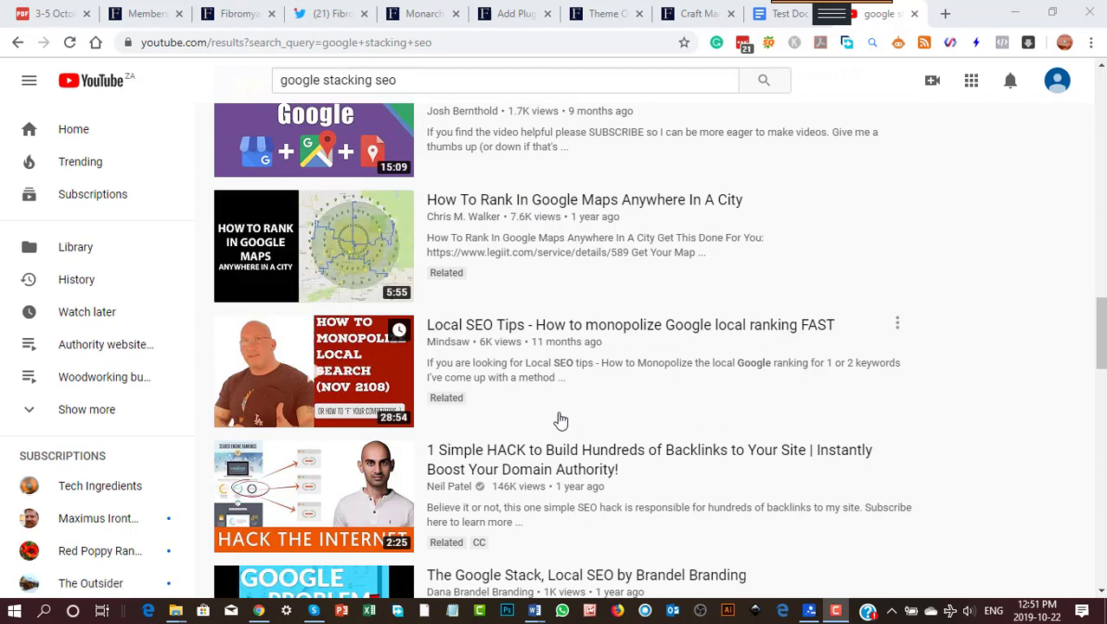
scroll(682, 441, down, 3)
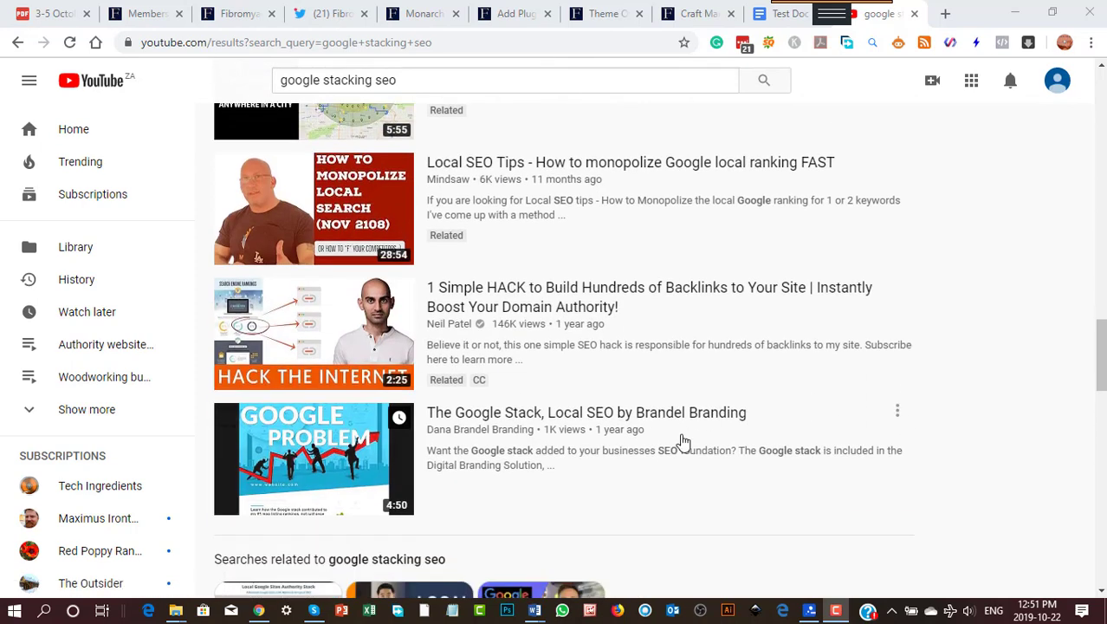
scroll(684, 442, down, 3)
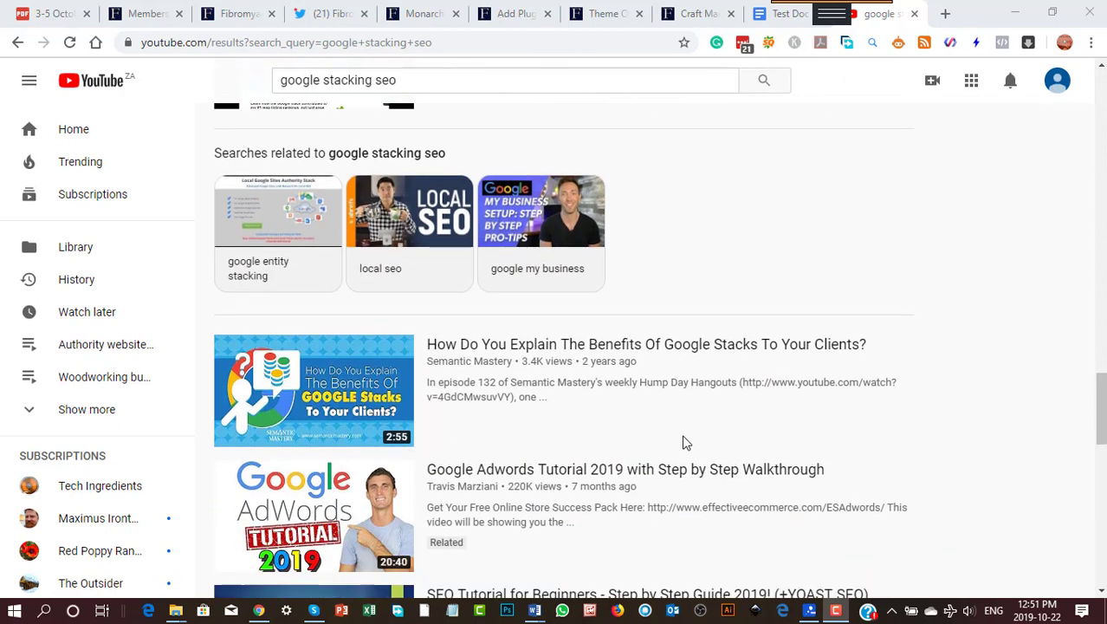
scroll(684, 442, down, 1)
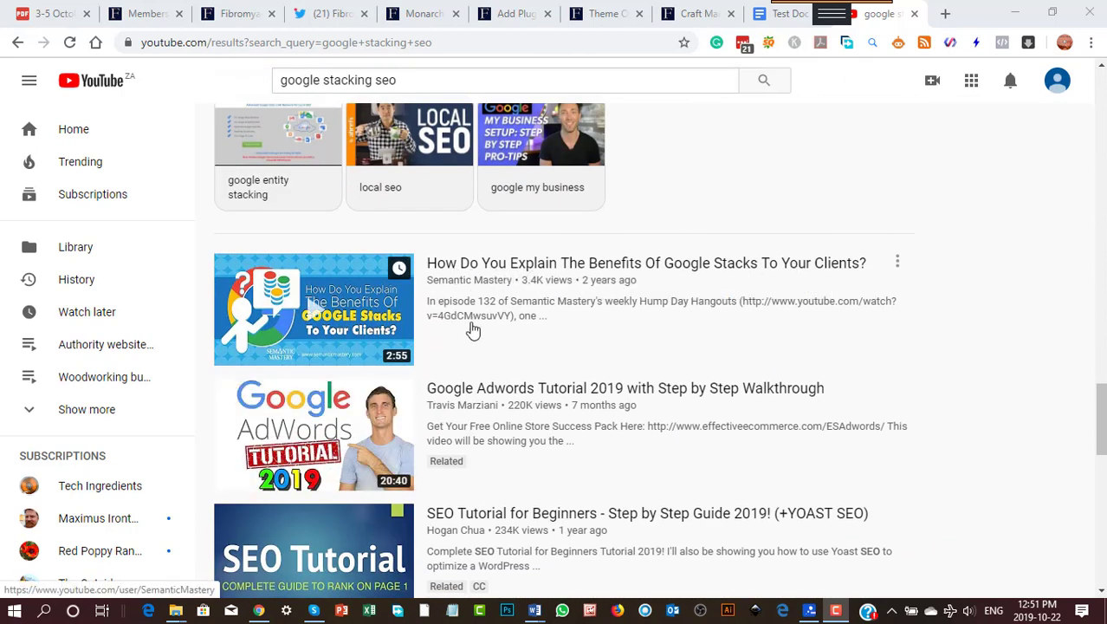
scroll(753, 371, down, 3)
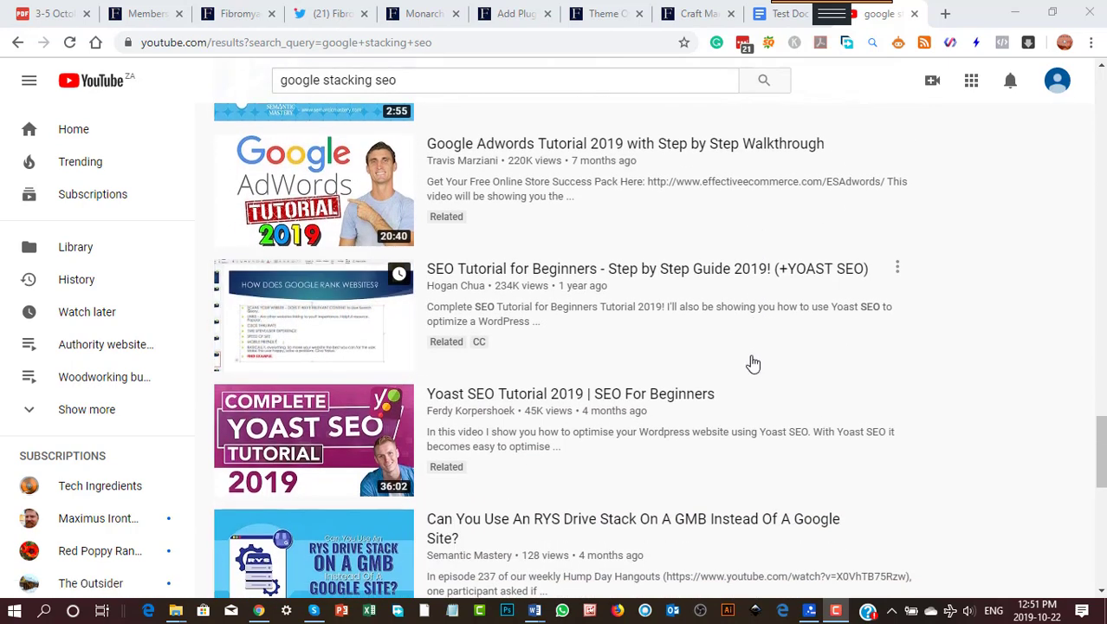
scroll(754, 366, down, 2)
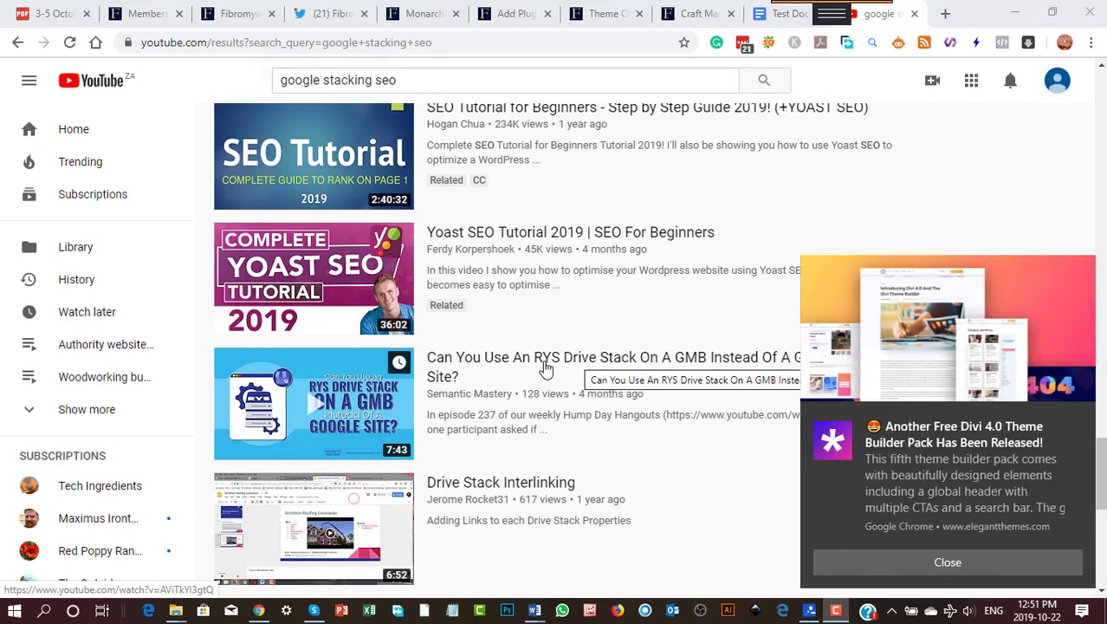
- Dismiss the Divi theme pack notification and return to the MindGenius mind map
click(950, 562)
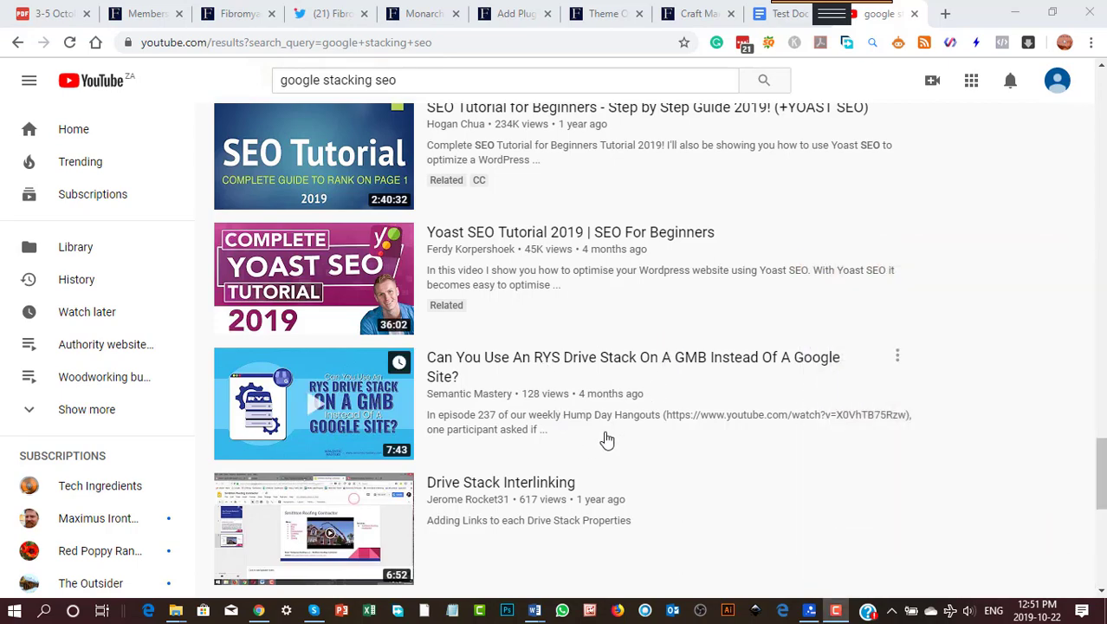
scroll(700, 494, down, 5)
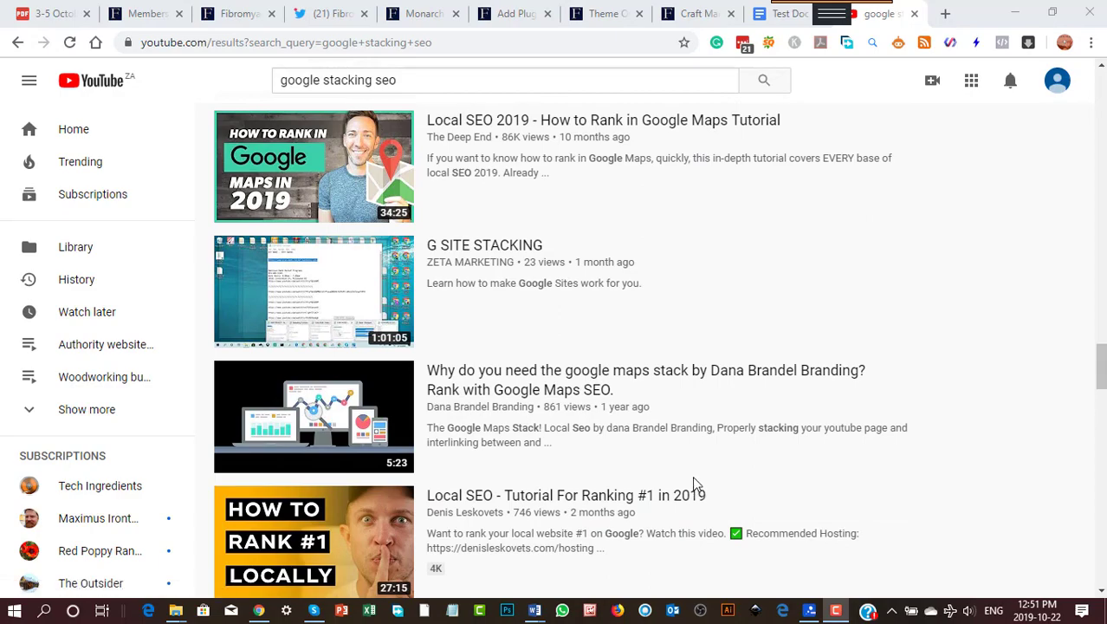
scroll(853, 339, up, 10)
scroll(857, 248, up, 5)
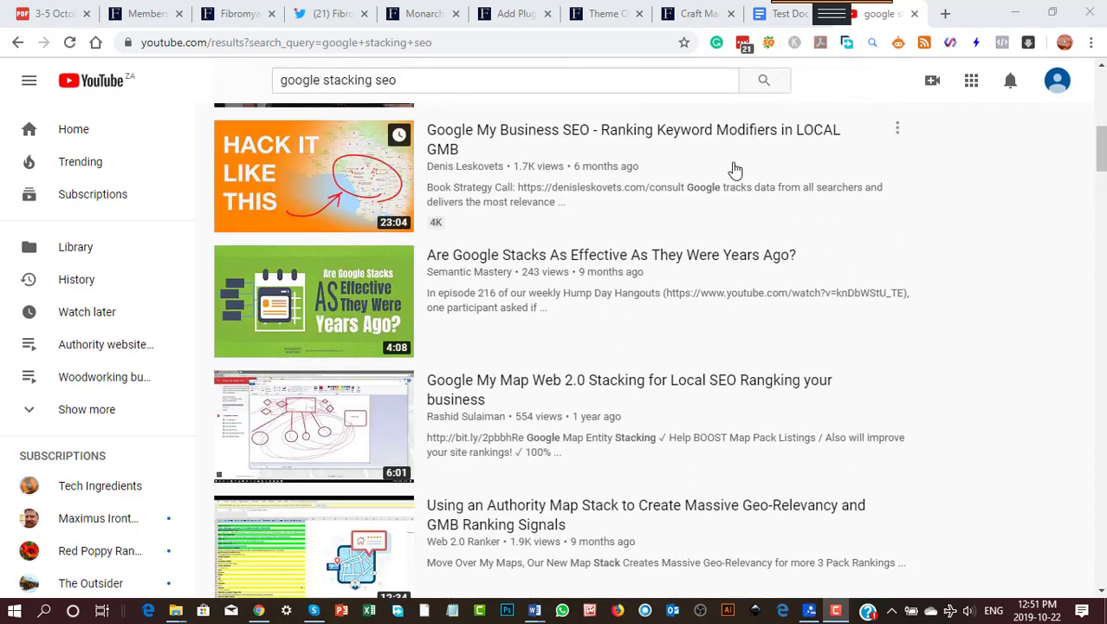
click(809, 610)
scroll(731, 426, down, 1)
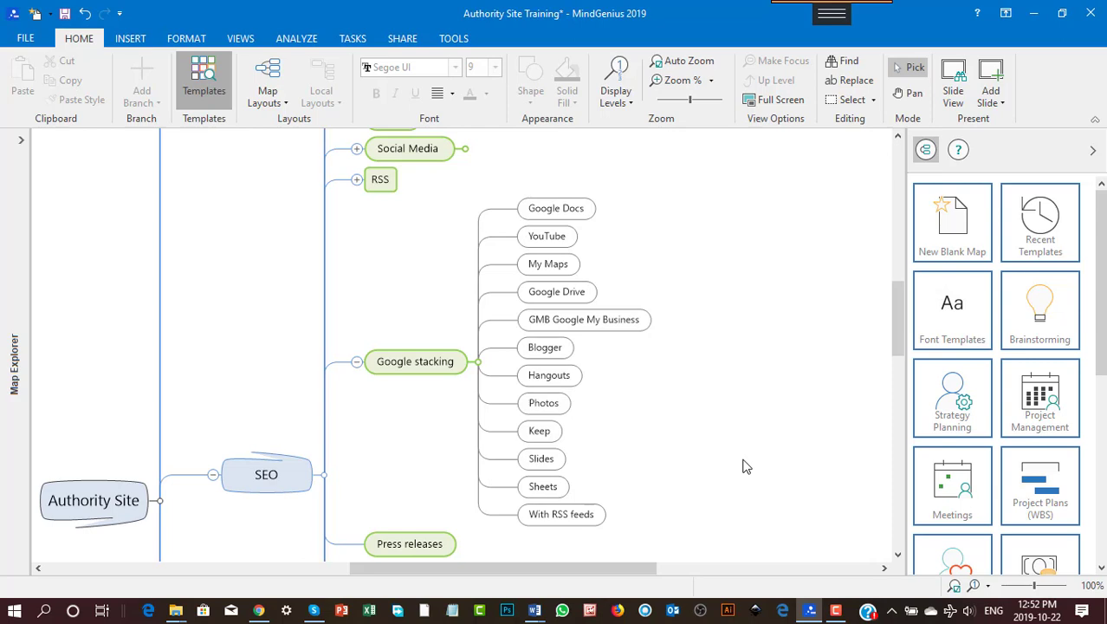
scroll(758, 450, down, 3)
scroll(758, 449, up, 1)
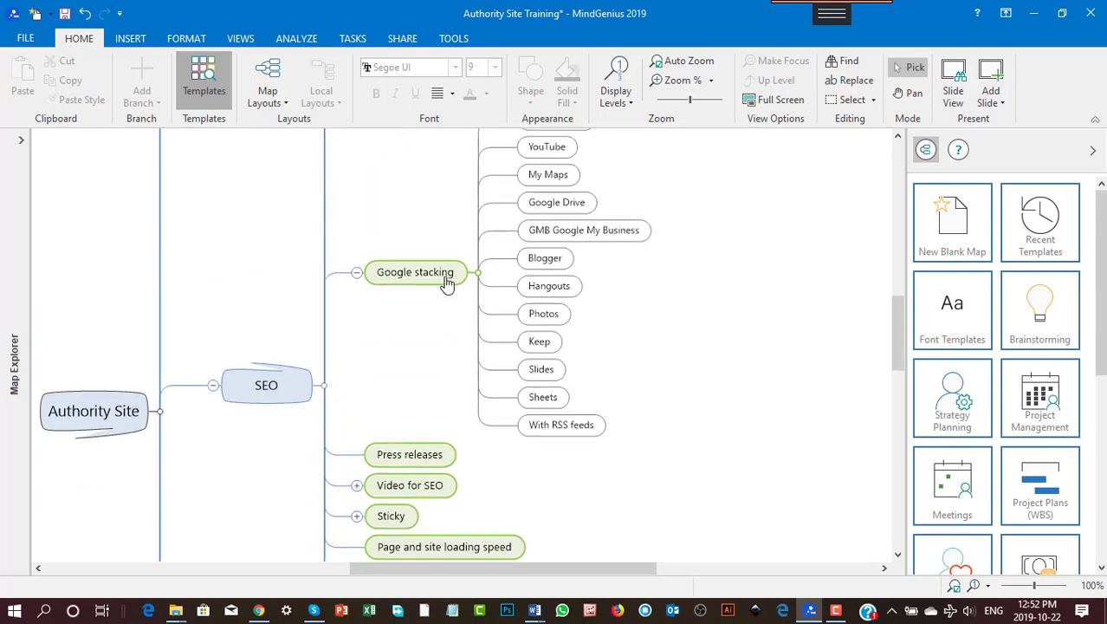
scroll(675, 460, up, 2)
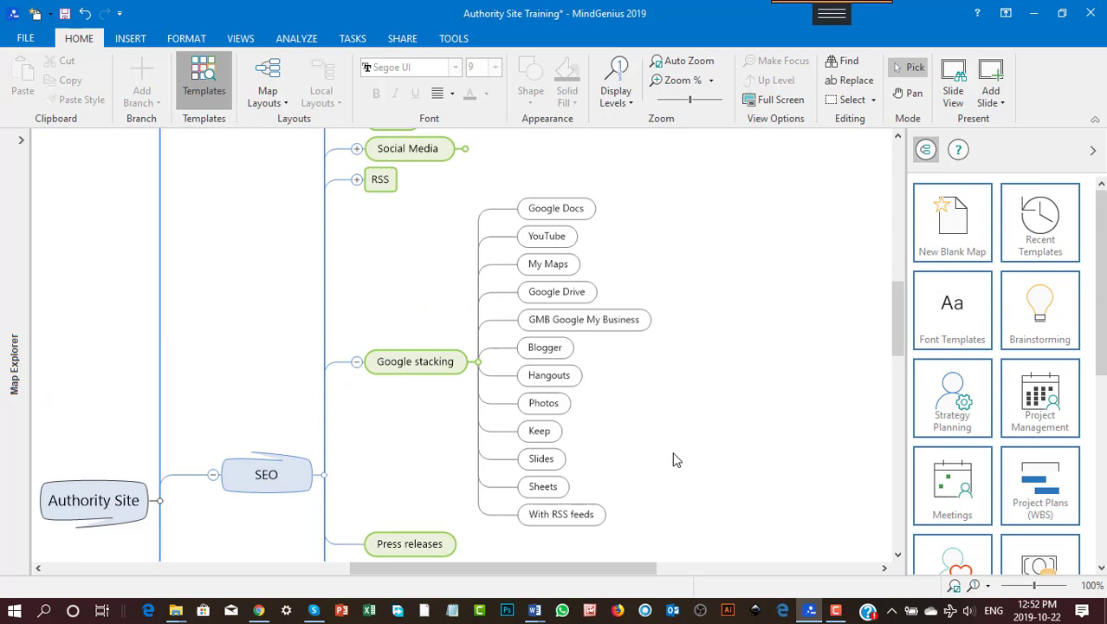
scroll(672, 456, up, 3)
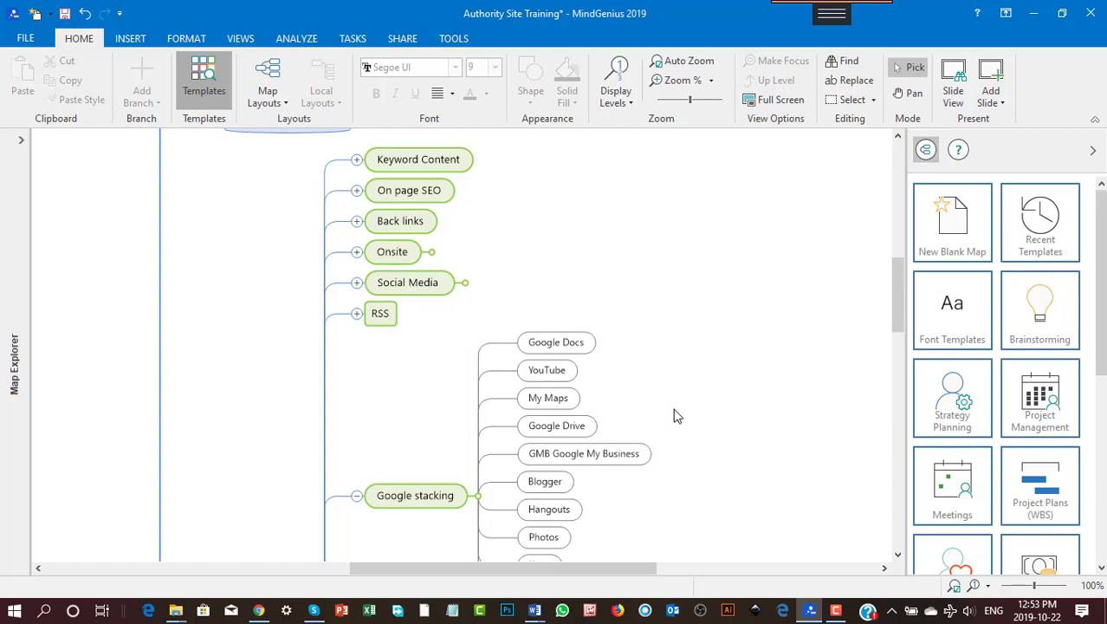
scroll(669, 414, down, 5)
scroll(663, 413, up, 1)
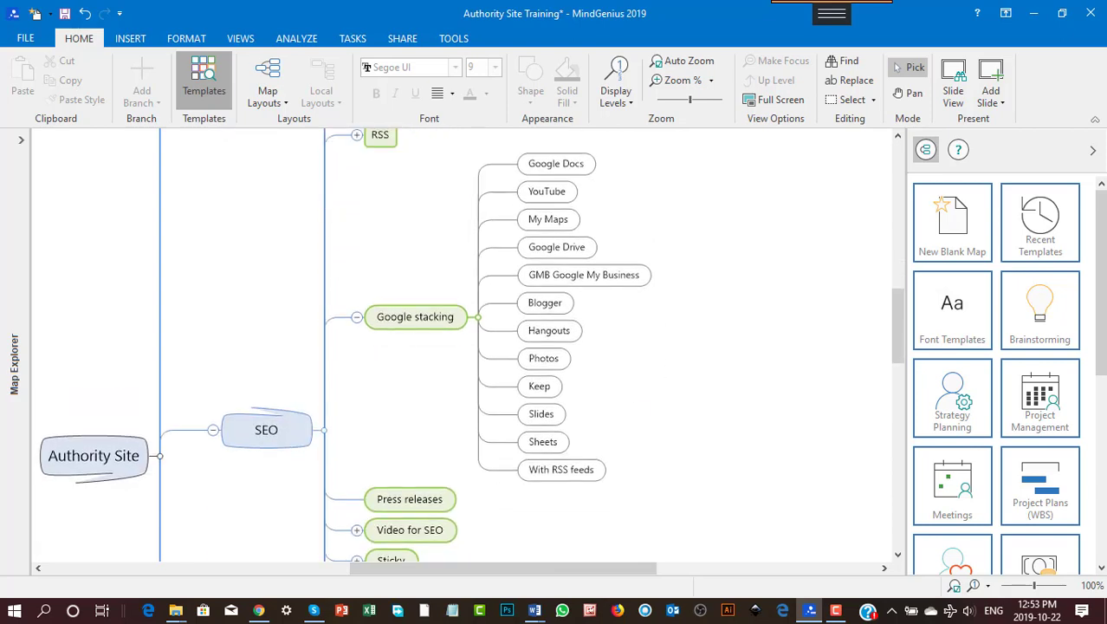